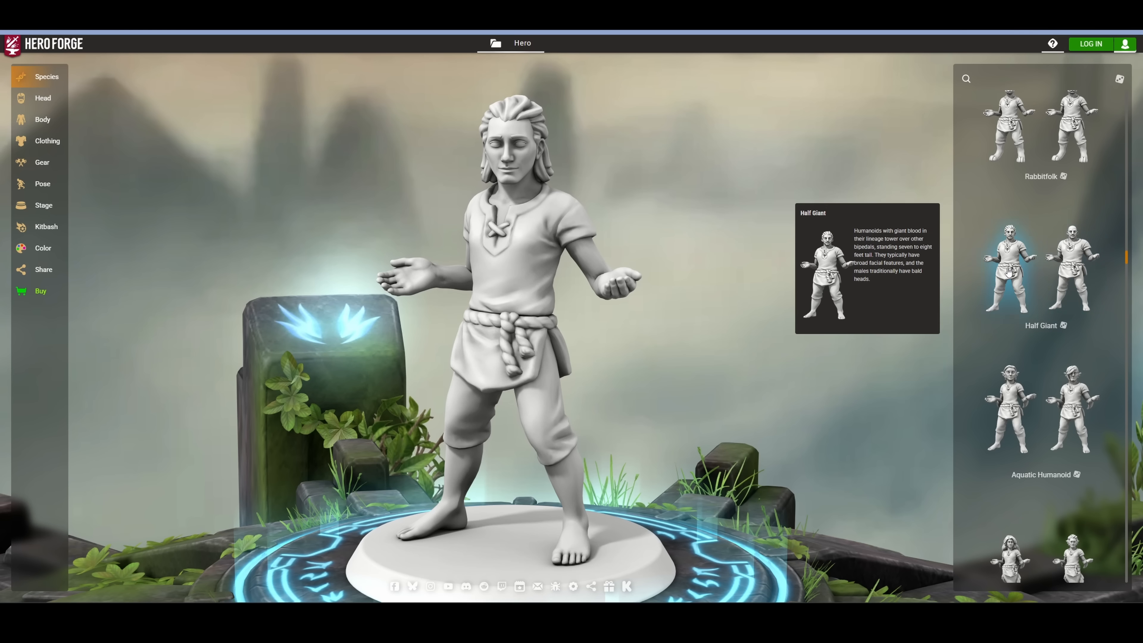
Step: Choose the Half Giant species for the hero and pick a face shape for the head
click(1008, 272)
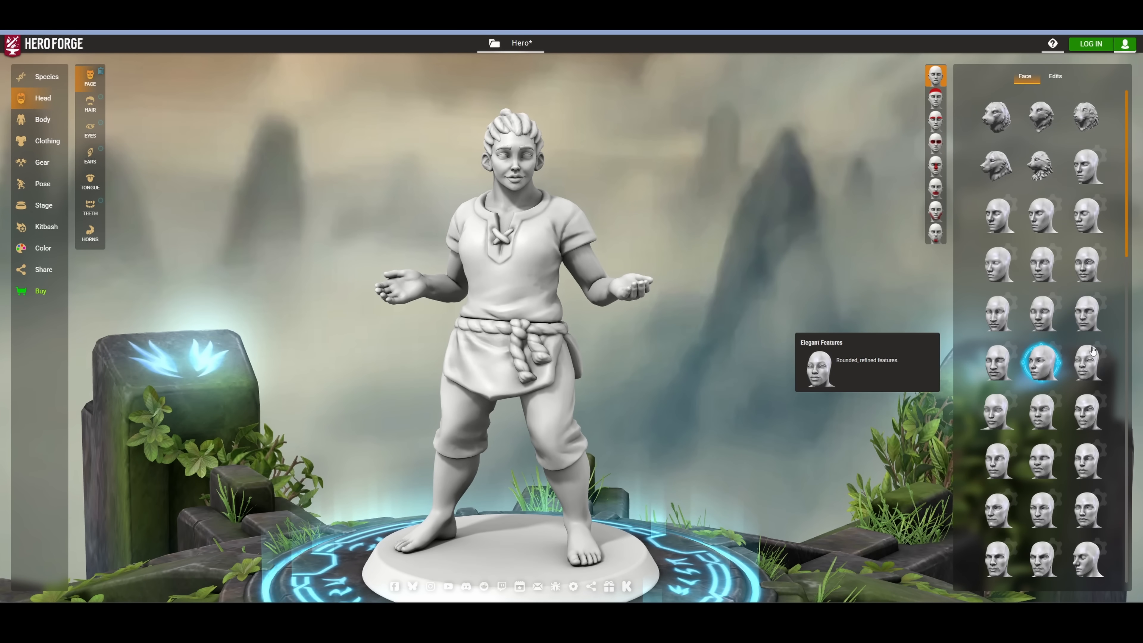
click(1052, 360)
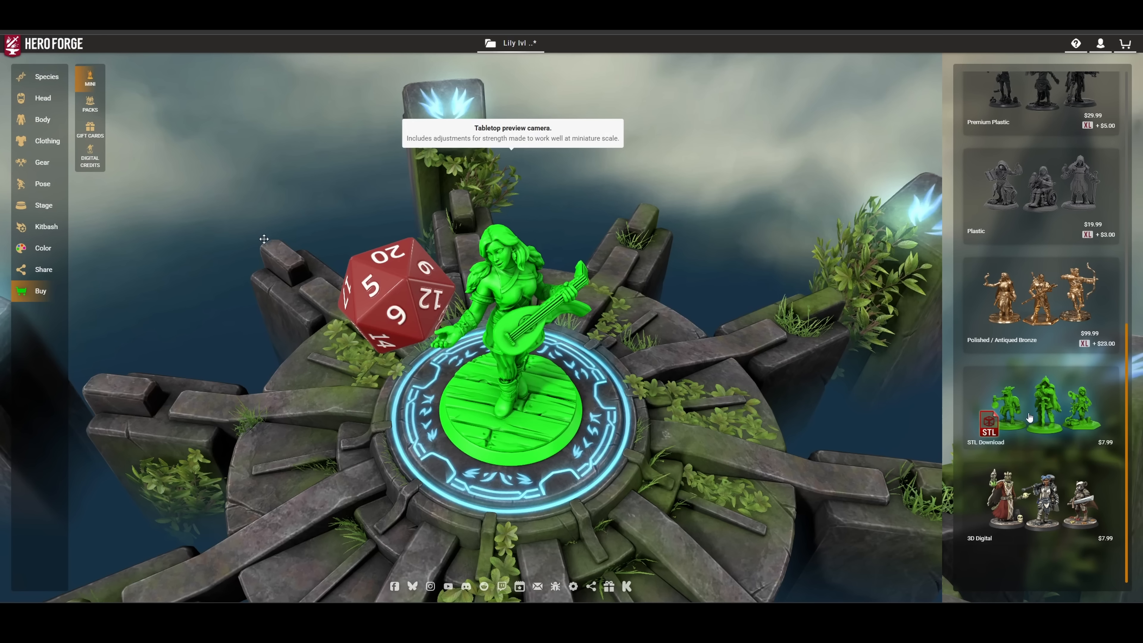
Step: Choose the STL Download purchase option for the Lily figure and enable Separate base
click(1036, 420)
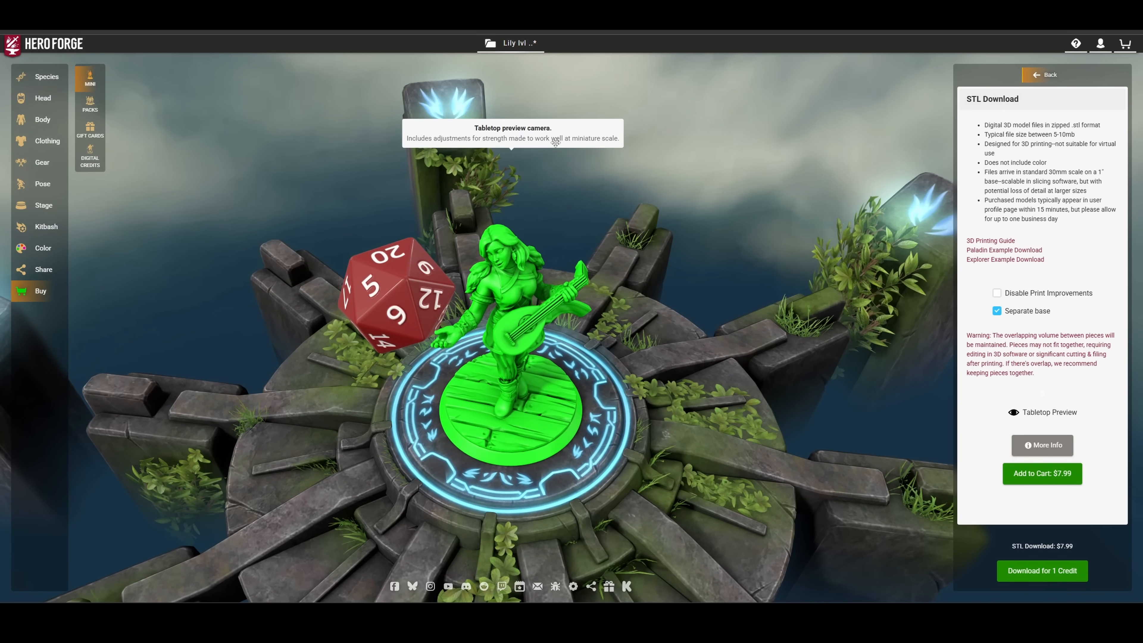
click(997, 294)
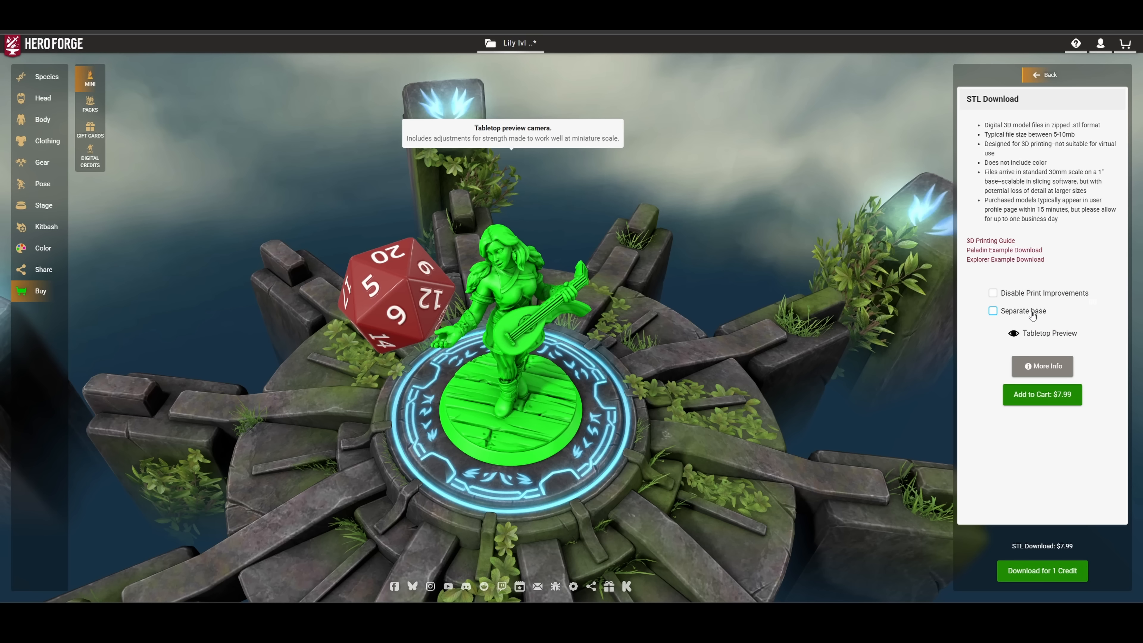
click(1033, 315)
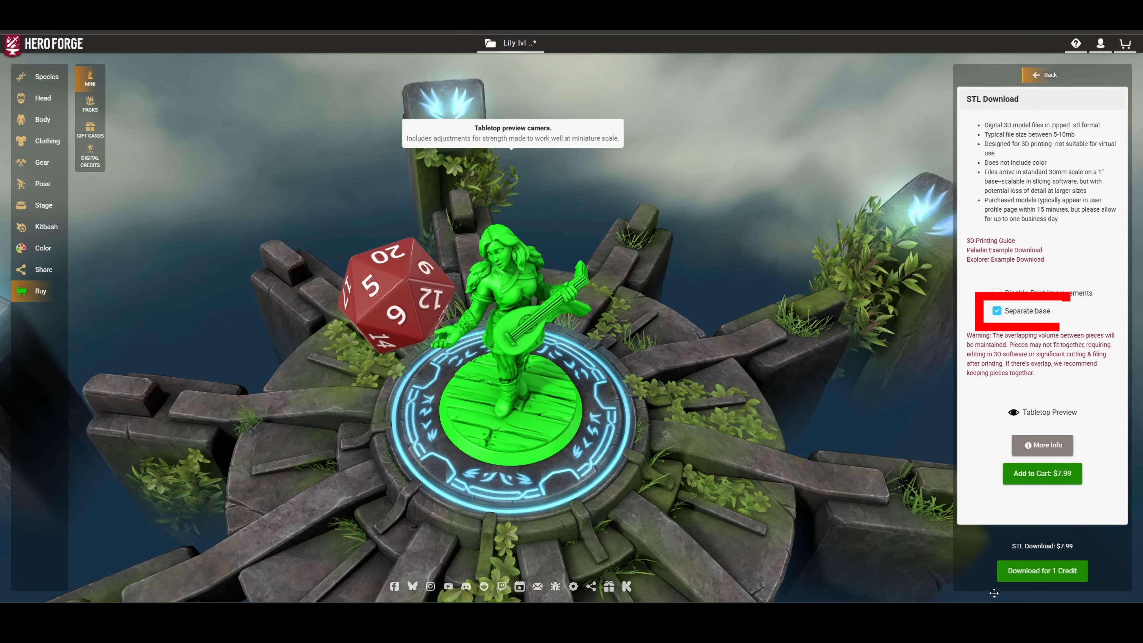
scroll(626, 333, up, 3)
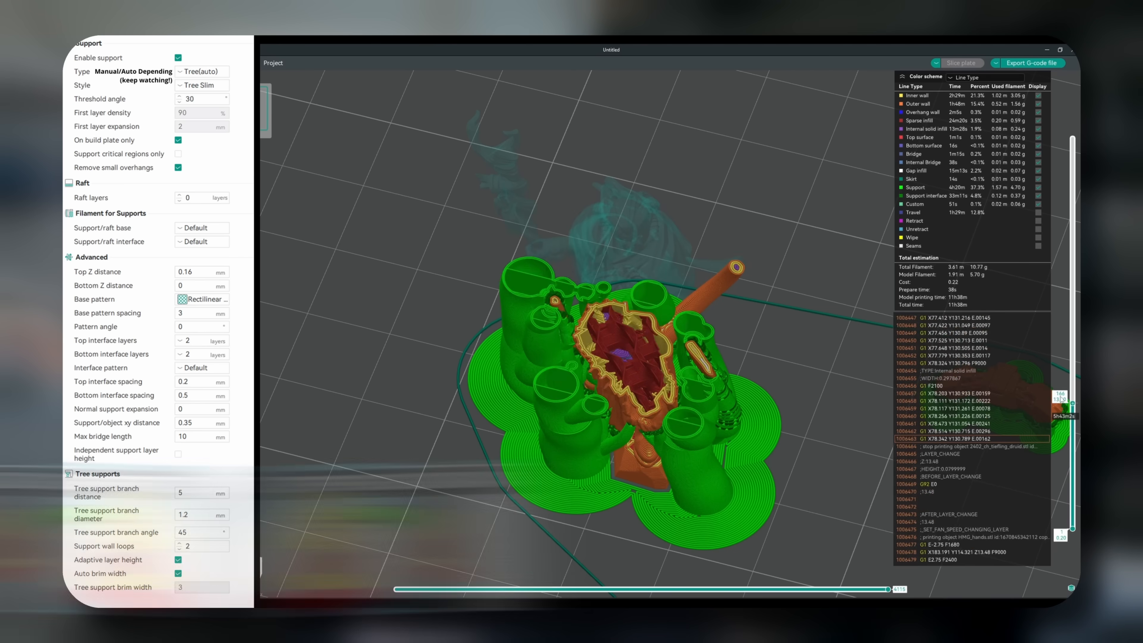
Step: Switch to OrcaSlicer and set the tiefling druid model's support type to Tree(manual)
drag(1063, 277, 1064, 477)
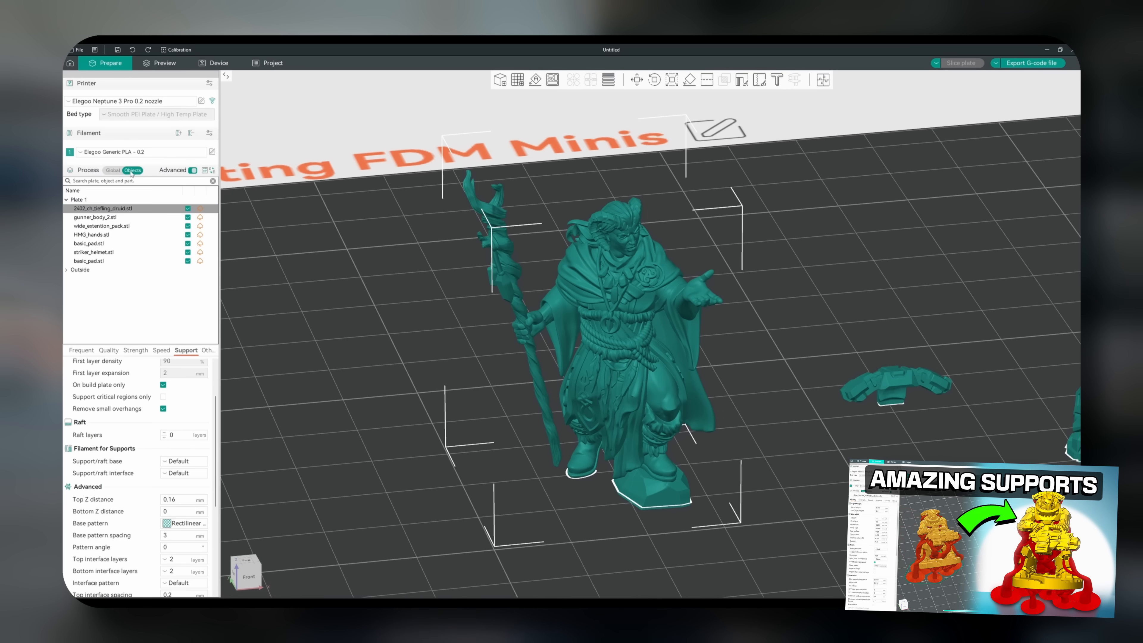
click(137, 208)
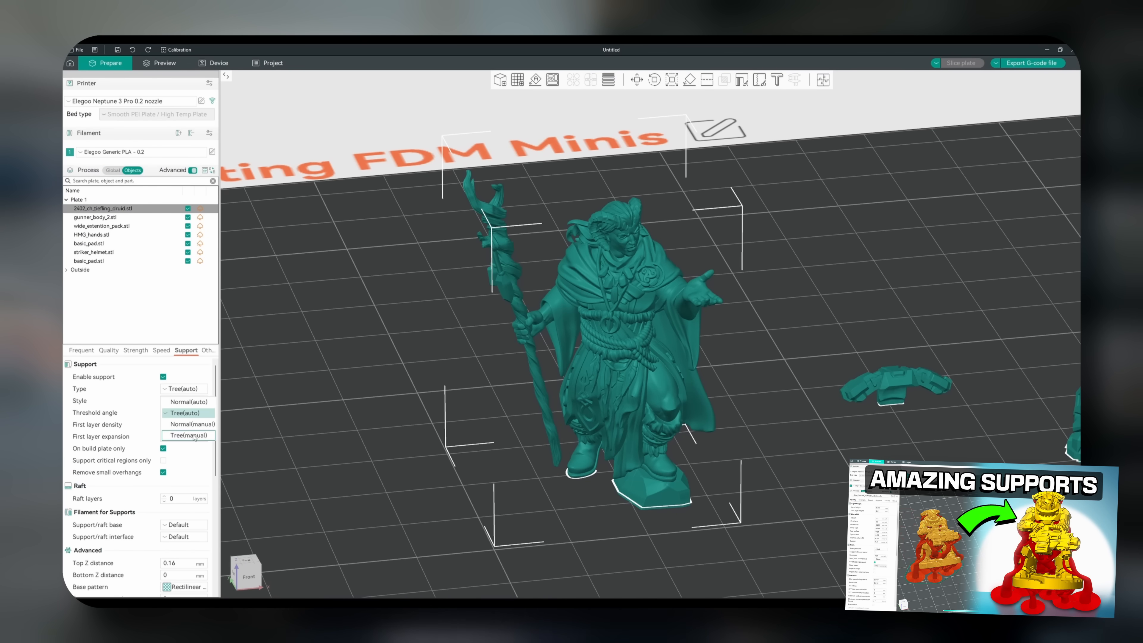
click(193, 436)
key(l)
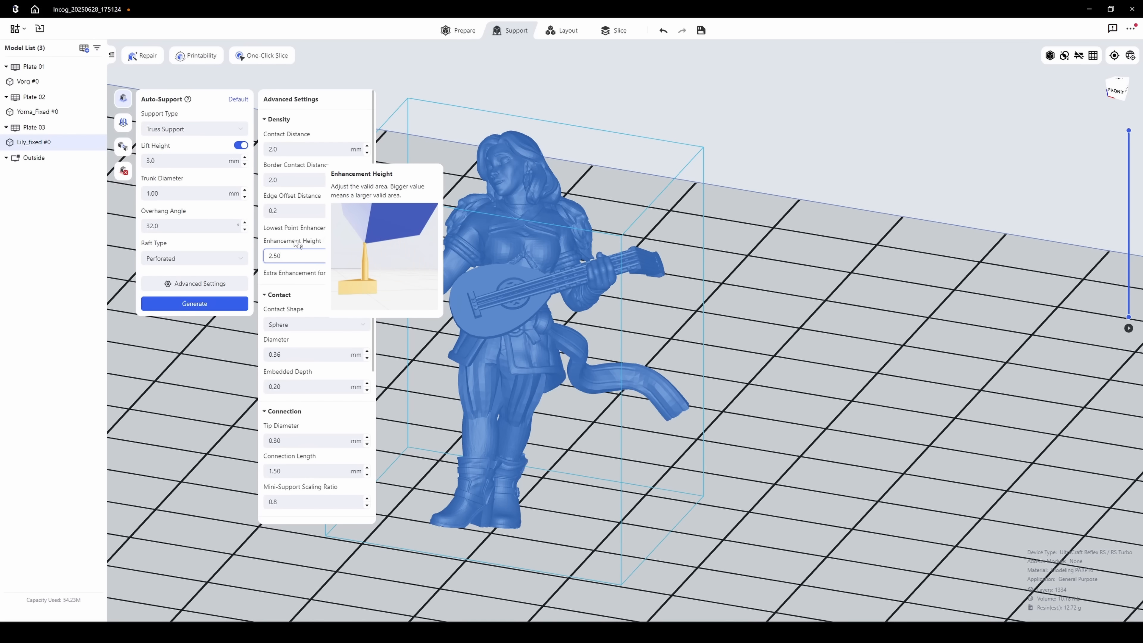
Step: Set Lily_fixed's auto-supports to contact shape None, embedded depth 0.10 mm, connection length 1.20 mm and lattice size Z 5.00 mm
double_click(287, 258)
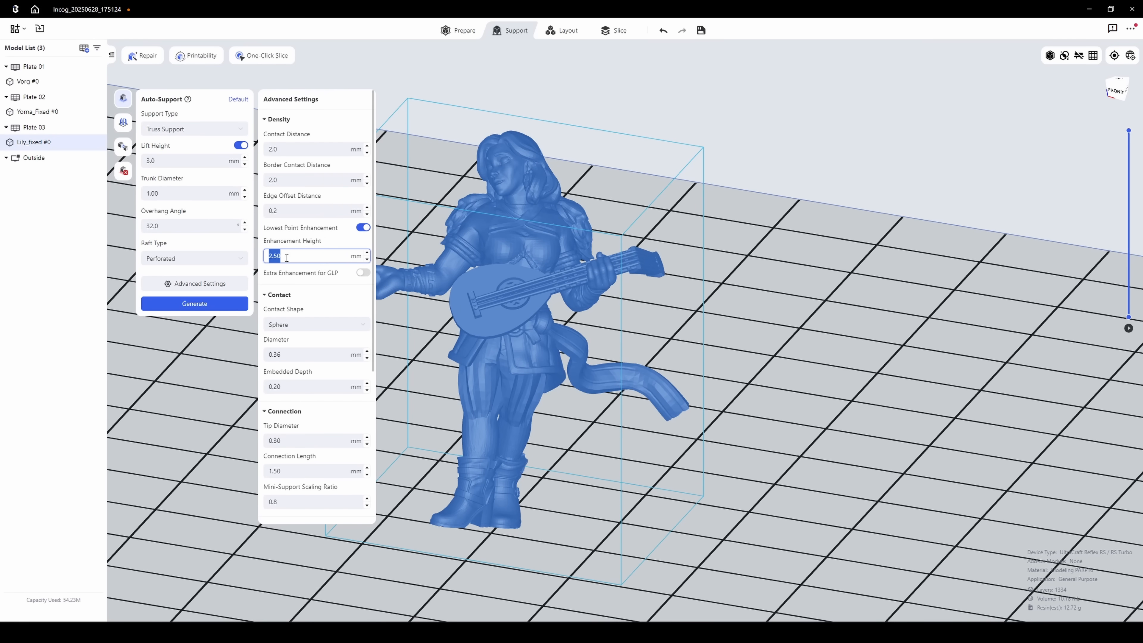
text(10)
scroll(310, 358, down, 2)
double_click(286, 349)
text(20)
scroll(297, 347, down, 1)
scroll(310, 334, down, 1)
double_click(288, 345)
scroll(311, 373, down, 1)
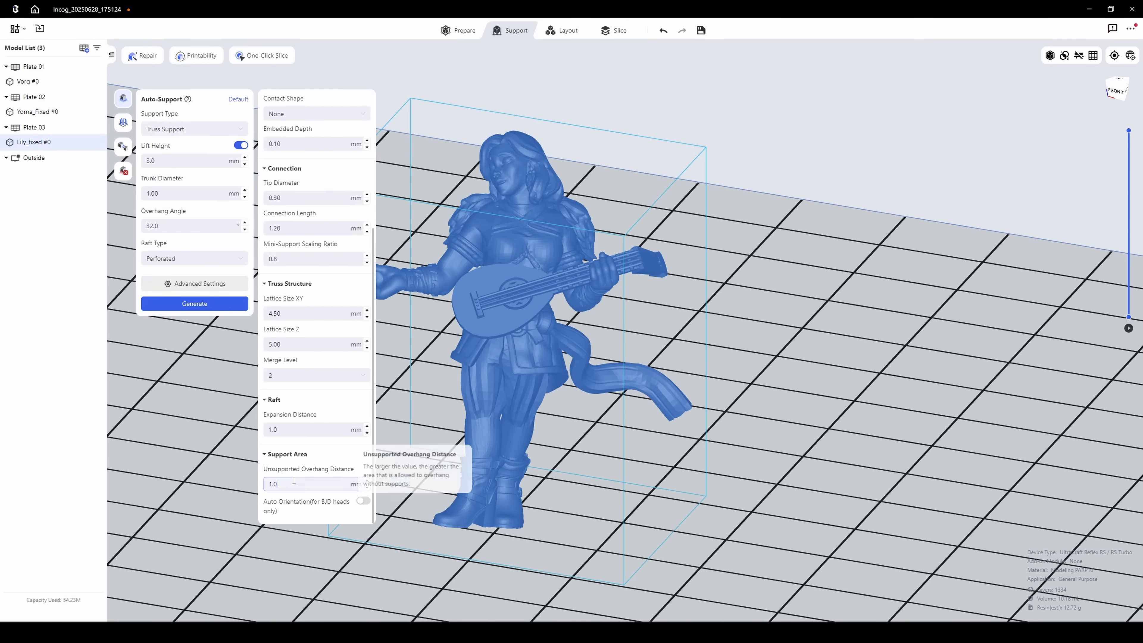
Step: Generate the truss supports for the Lily_fixed model and inspect the result layer by layer
click(194, 303)
drag(730, 321, 515, 264)
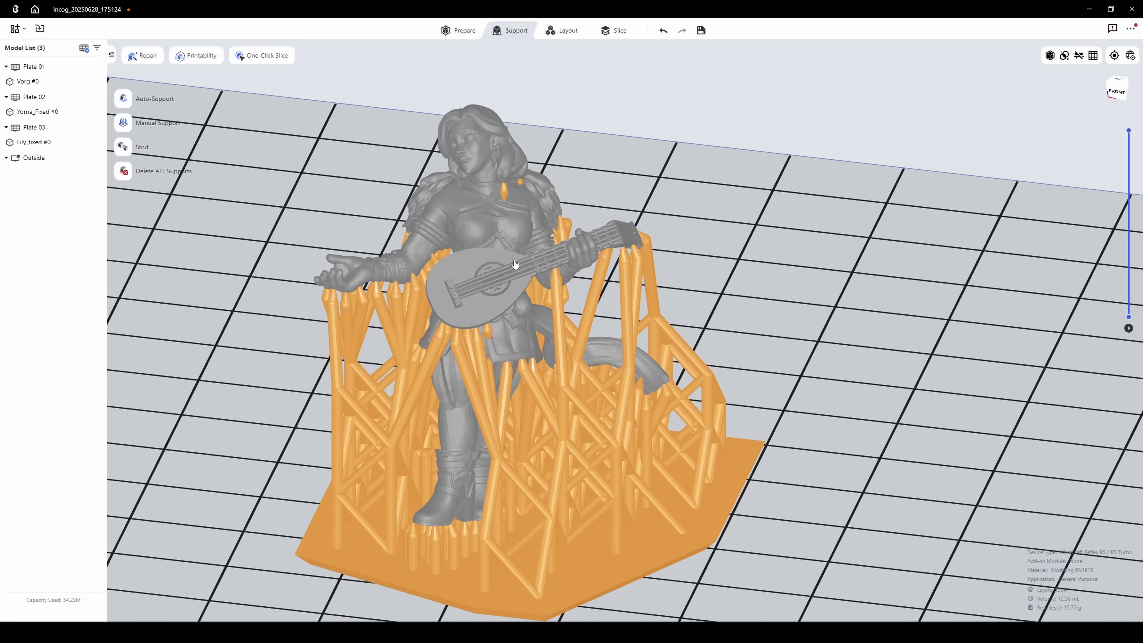
drag(1128, 172, 1123, 122)
drag(1129, 199, 1129, 179)
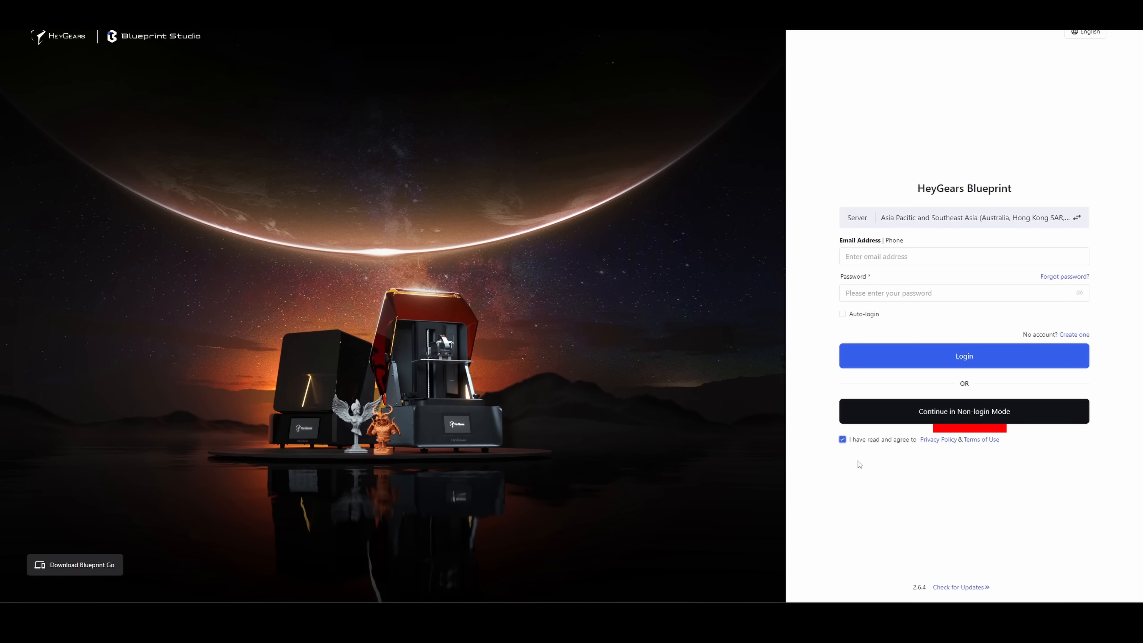
Step: Continue in non-login mode and create a project for UltraCraft Reflex RS / RS Turbo, General Purpose, Modeling PARP10, High-precision (30μm)
click(893, 409)
click(639, 321)
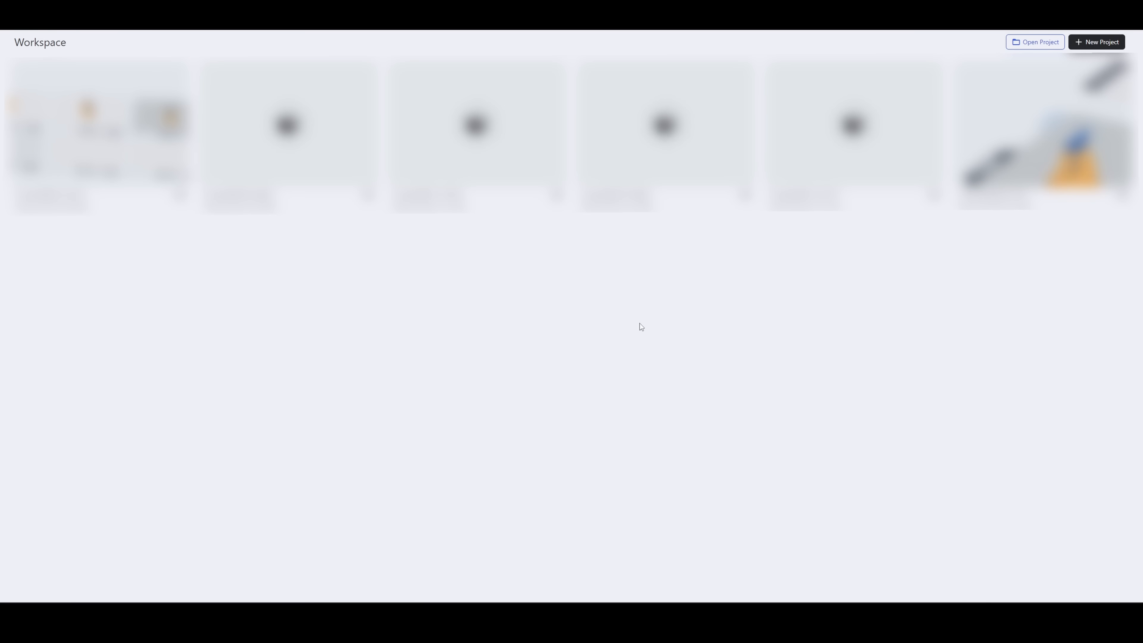
click(1107, 43)
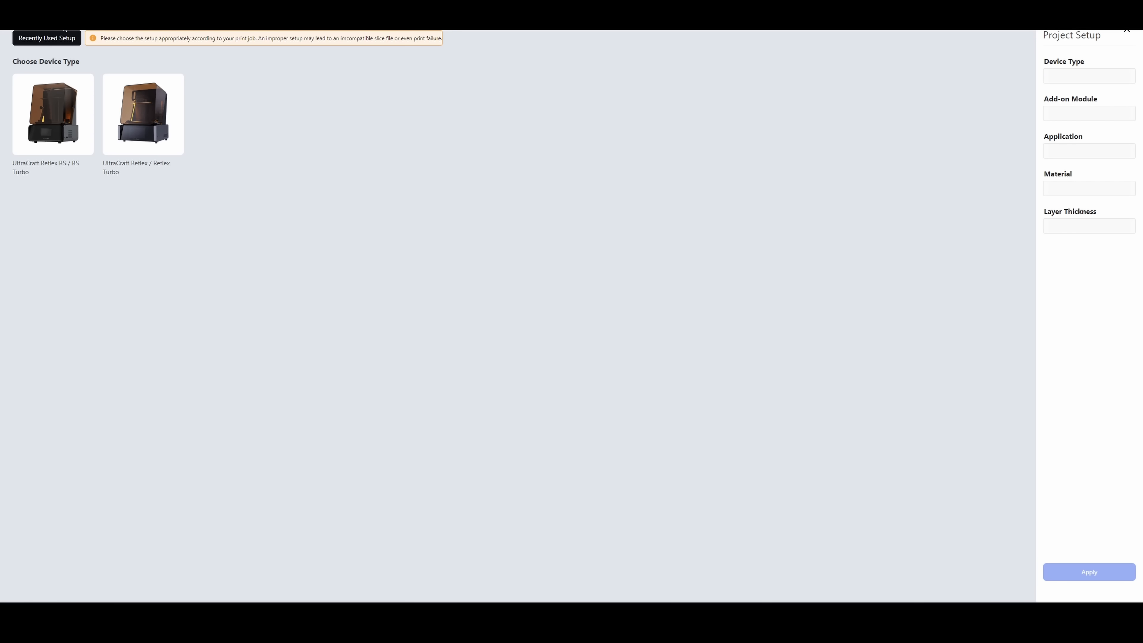
click(54, 40)
drag(1034, 92, 1022, 261)
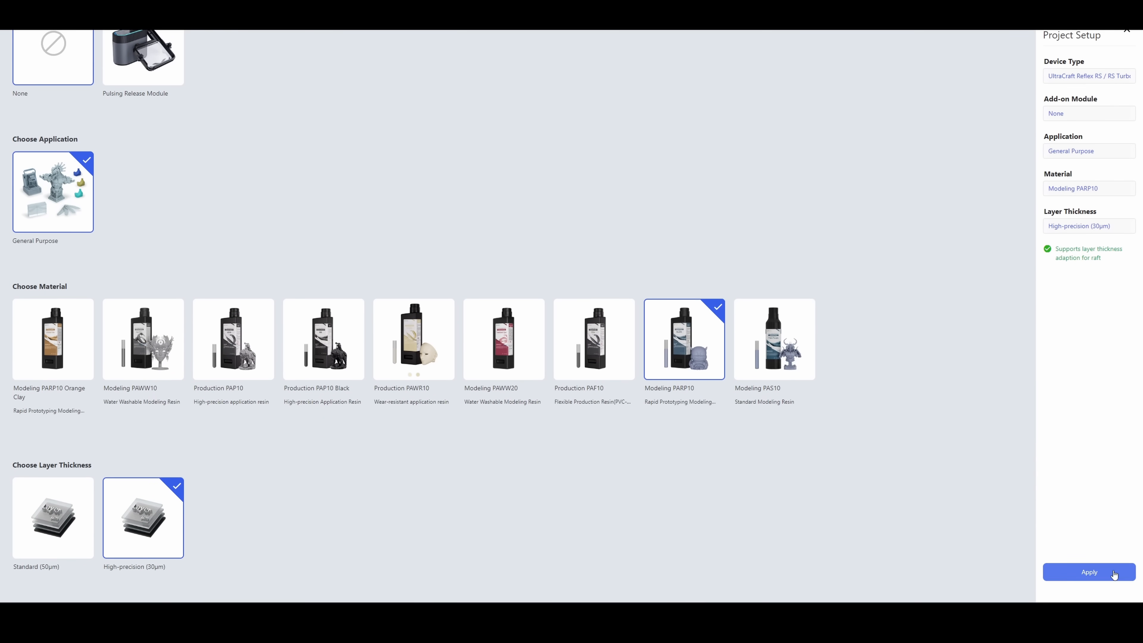
click(1089, 571)
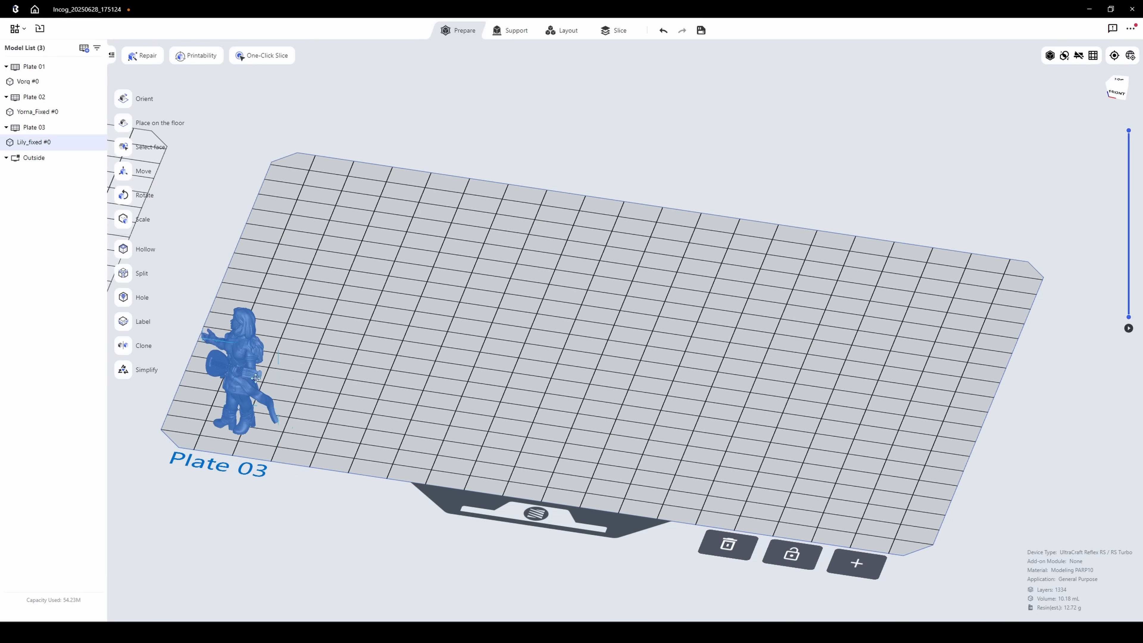
Step: Move the Lily_fixed model toward the middle of Plate 03 and rotate it about its vertical axis to face the front
drag(255, 379, 620, 312)
scroll(625, 315, up, 5)
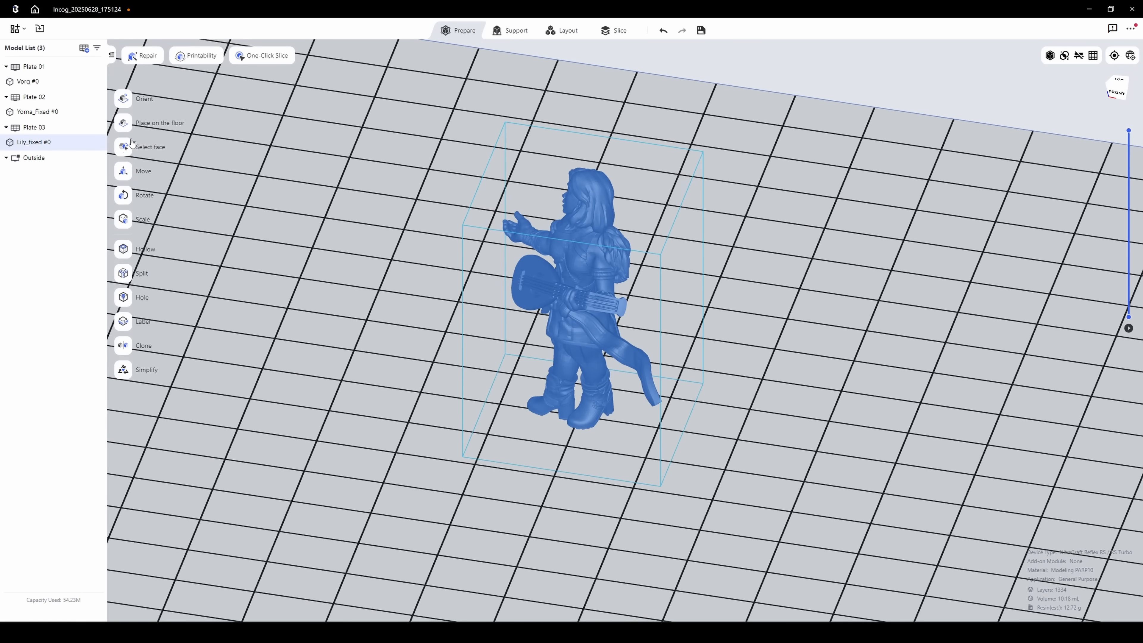
click(124, 196)
drag(593, 337, 687, 299)
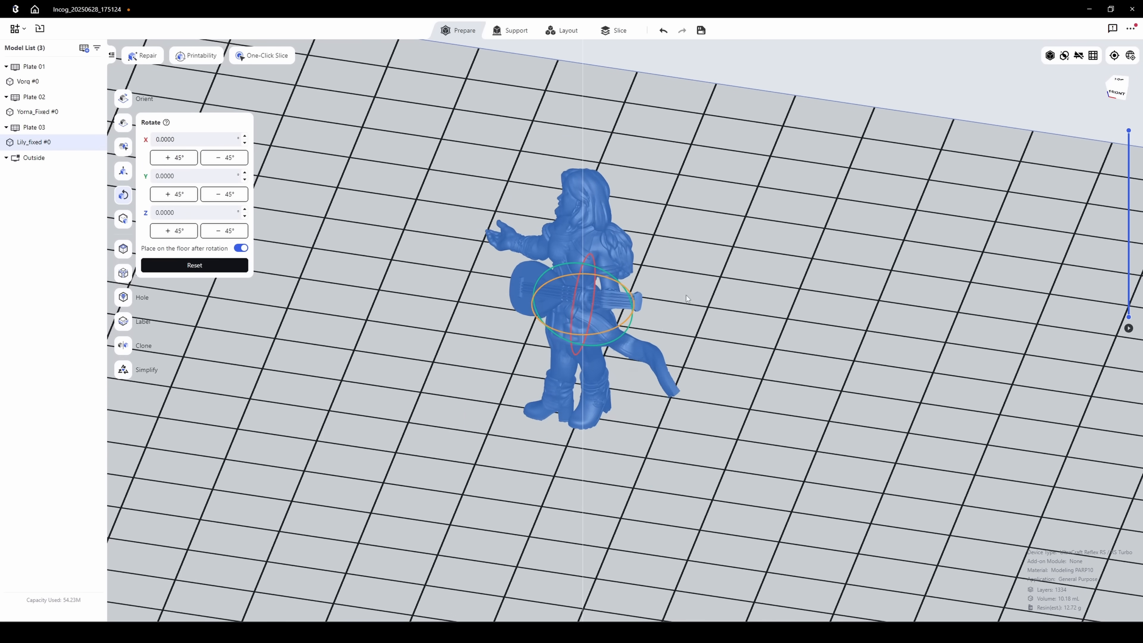
drag(656, 77, 925, 364)
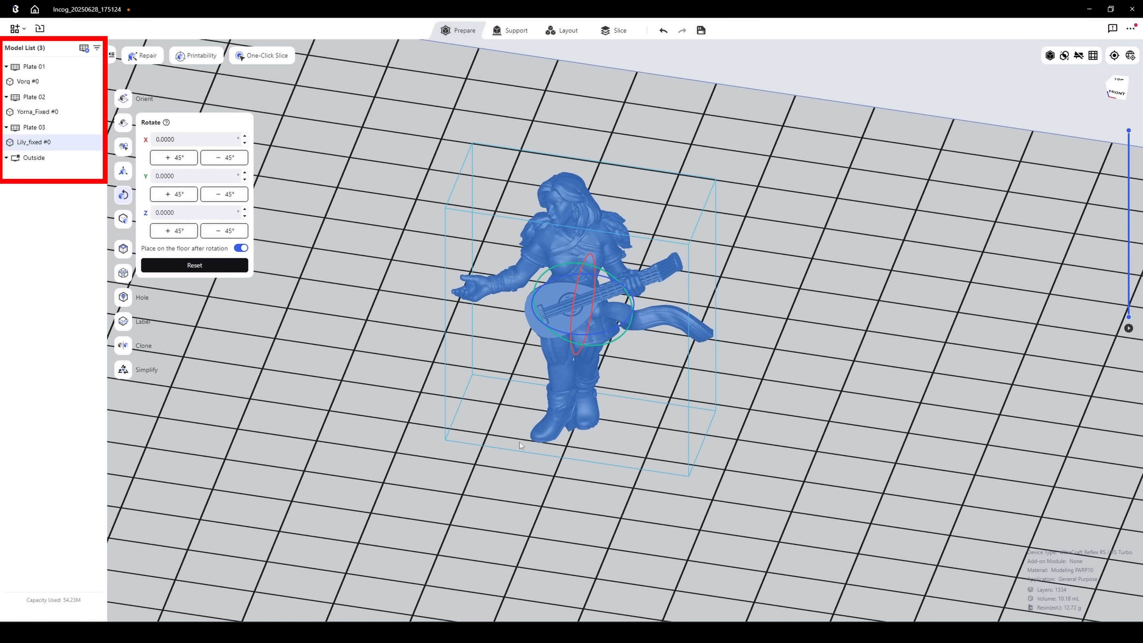
drag(599, 334, 656, 337)
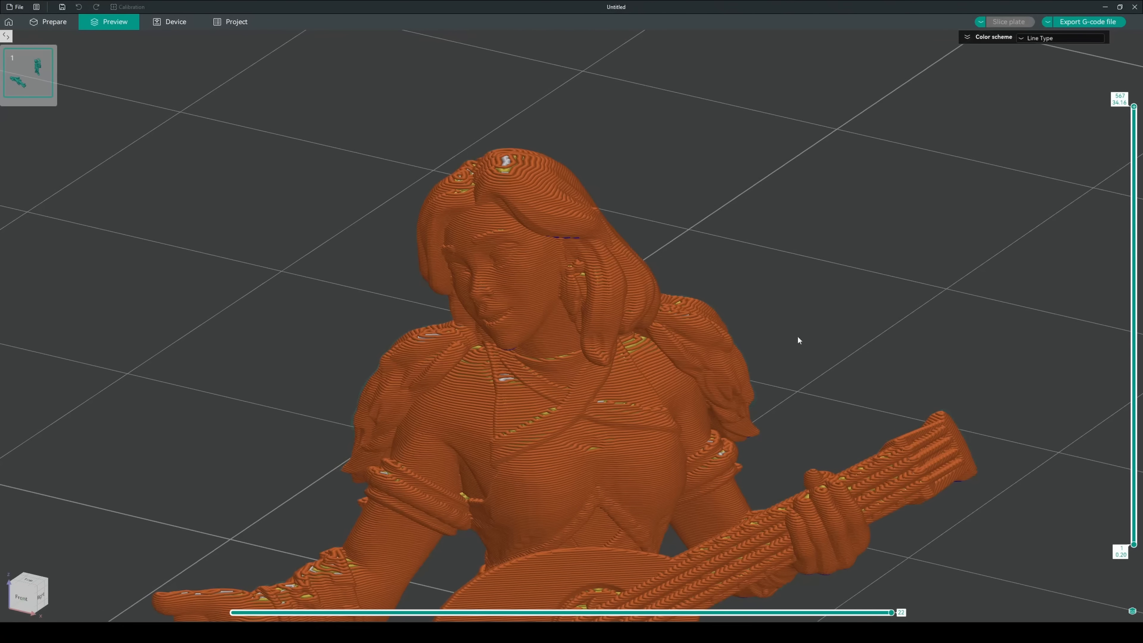
Step: Examine the sliced Lily figure's layers in the OrcaSlicer preview, from the hair and chin down to the boots
drag(1128, 166, 1101, 85)
mouse_move(1112, 129)
mouse_down()
mouse_move(1110, 199)
mouse_move(1100, 123)
mouse_up()
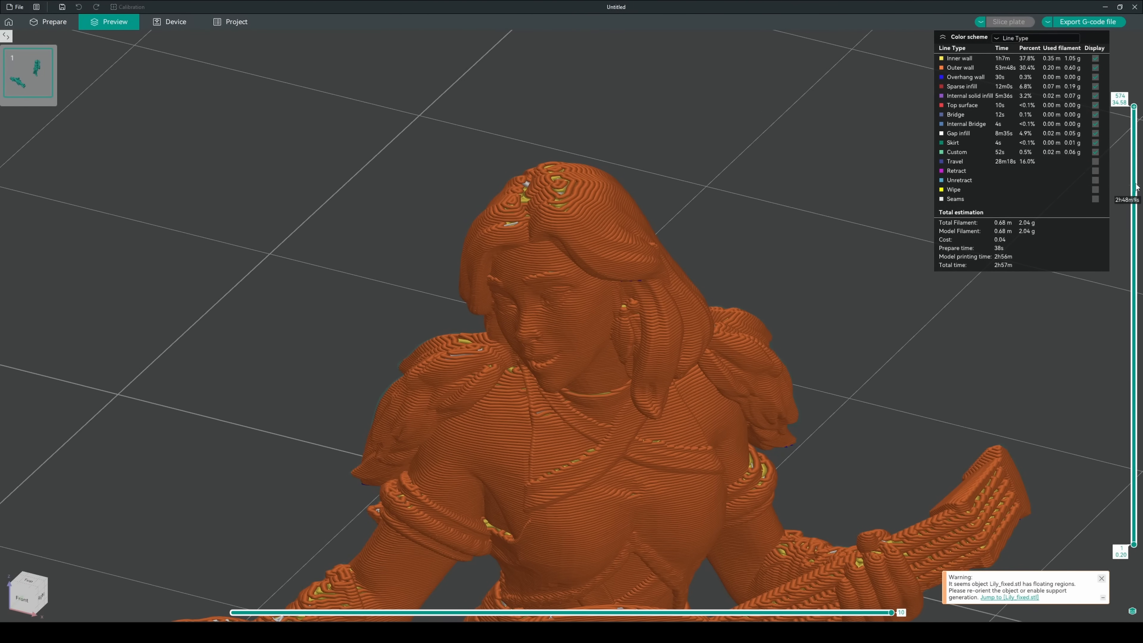
drag(1135, 145, 1139, 182)
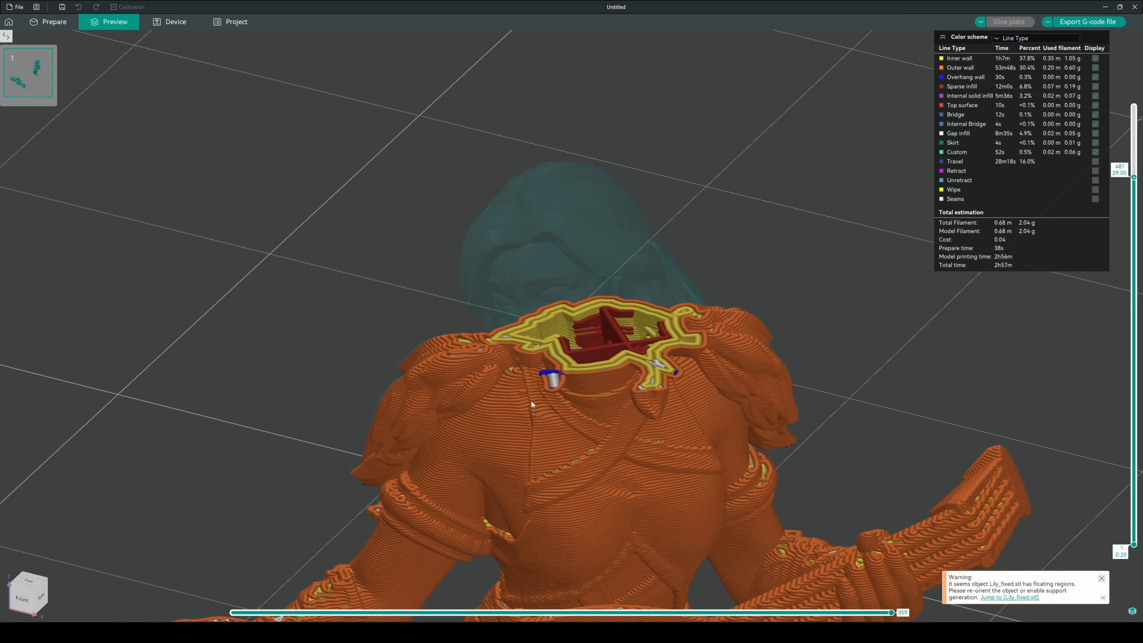
drag(1134, 174, 1135, 158)
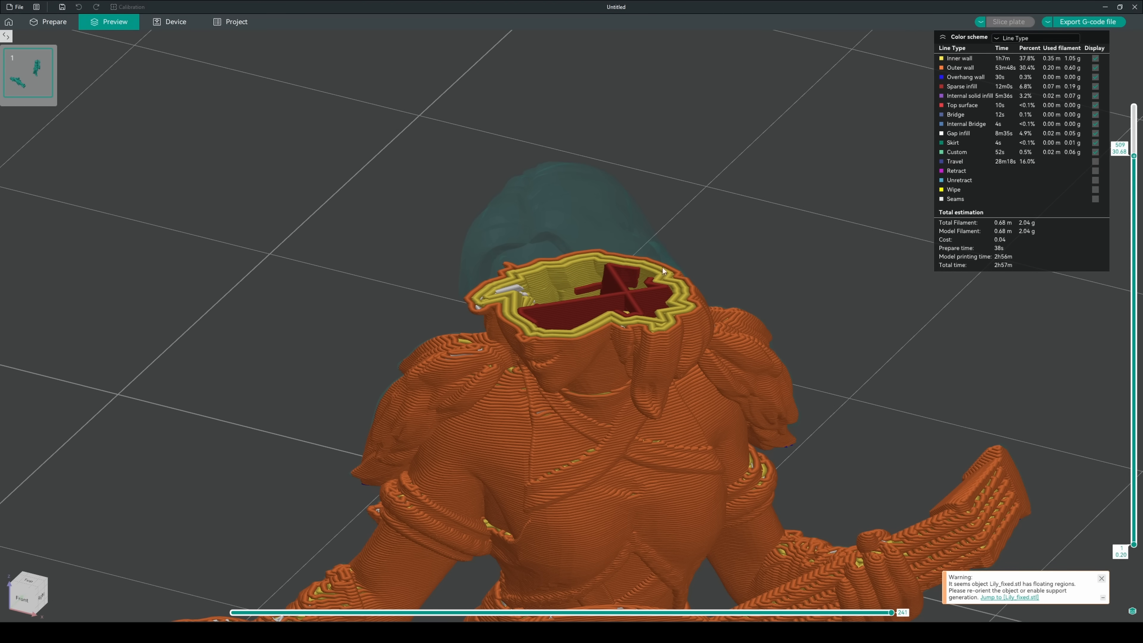
drag(1132, 173, 1101, 97)
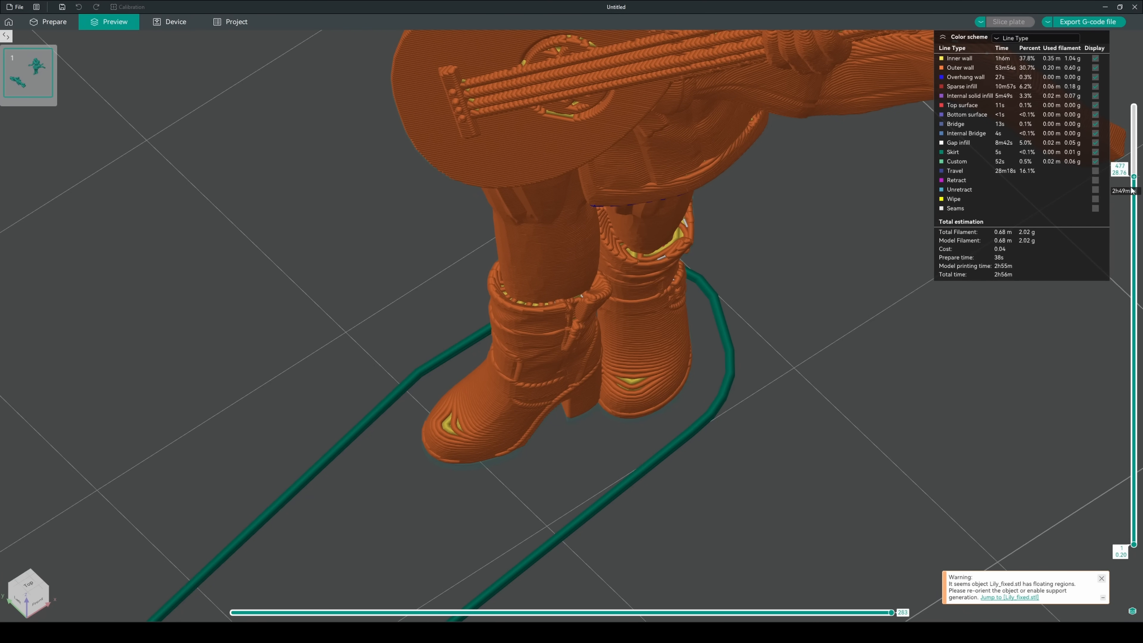
drag(1130, 219, 1106, 578)
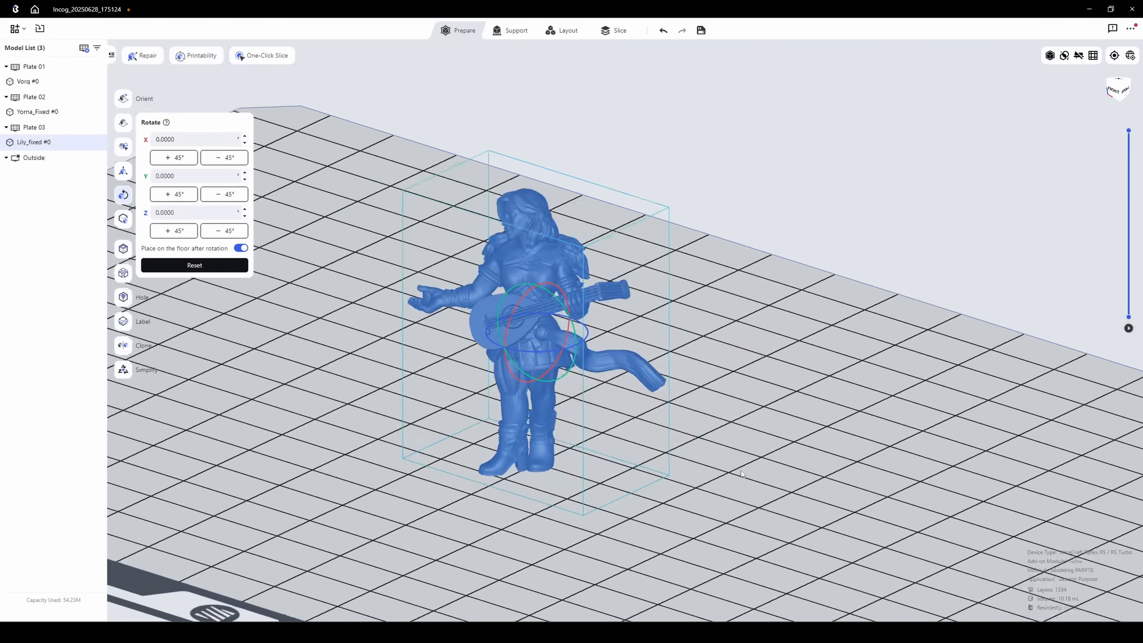
Step: Tilt the Lily_fixed model backward on the plate in Blueprint with the Rotate tool
scroll(711, 415, up, 1)
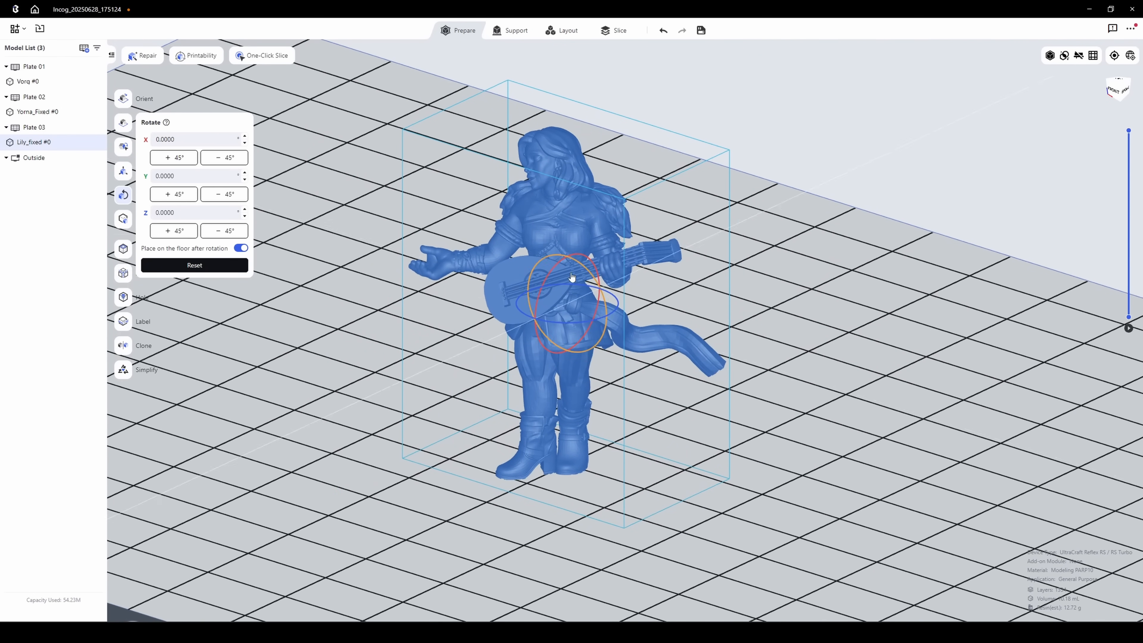
scroll(556, 295, up, 3)
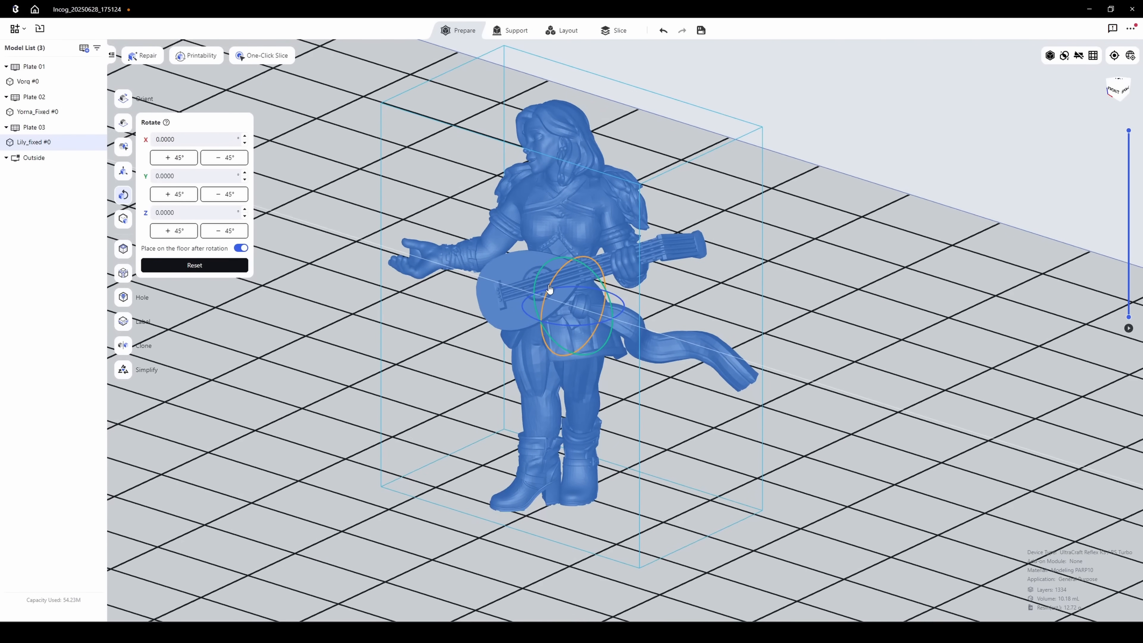
drag(549, 288, 890, 147)
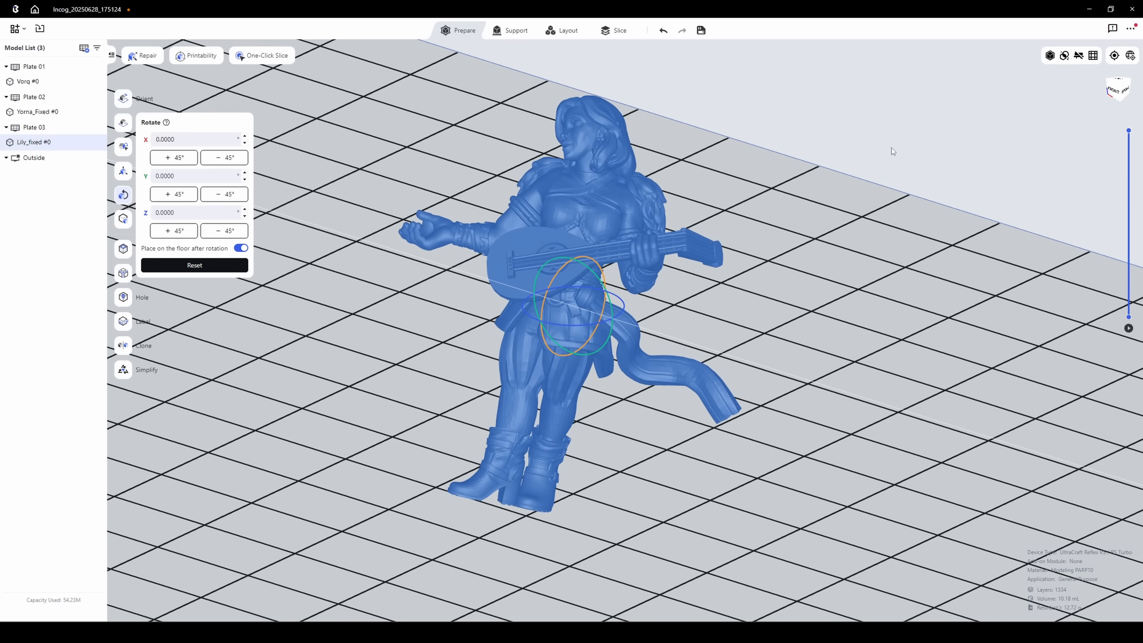
right_drag(811, 219, 736, 233)
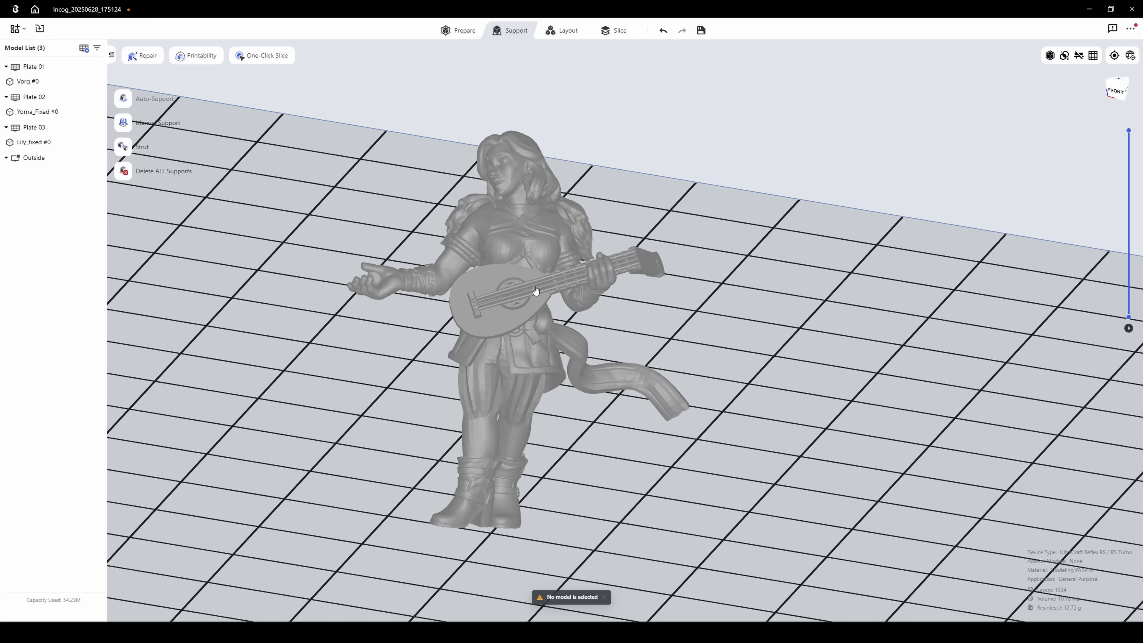
Step: Set Lily_fixed's auto-support to 3.0 mm lift height, 1.00 mm trunk diameter and 32.0° overhang angle, and show the advanced settings
click(34, 141)
click(123, 98)
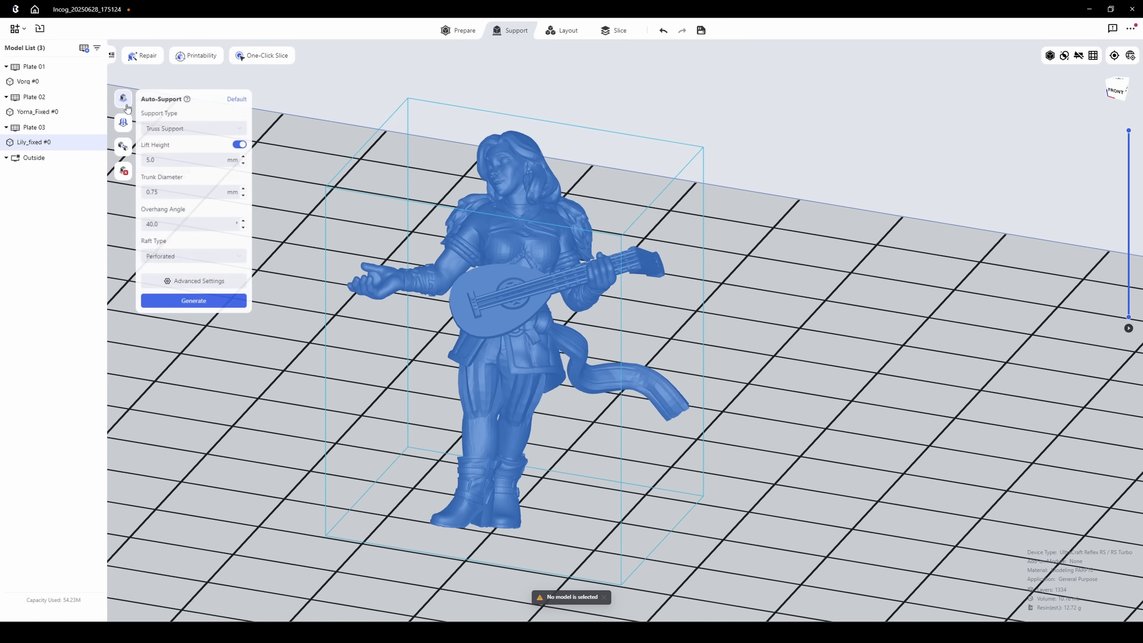
click(192, 285)
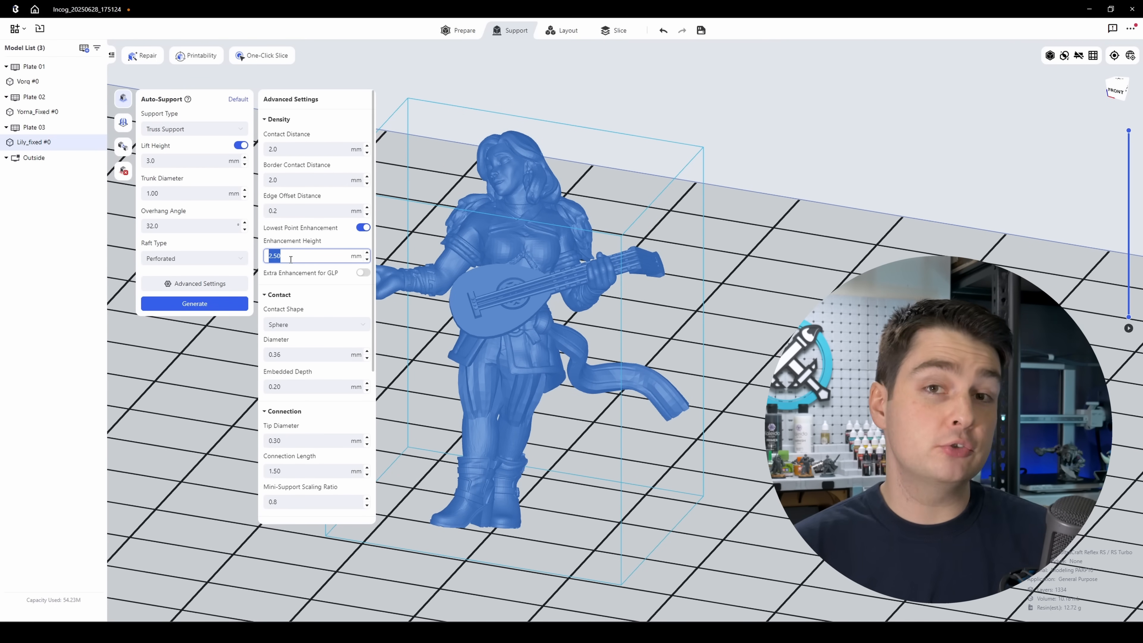
Step: Set the auto-support lowest-point enhancement height to 8.00 mm, the contact shape to None and the embedded depth to 0.10 mm
click(303, 322)
click(303, 341)
click(300, 355)
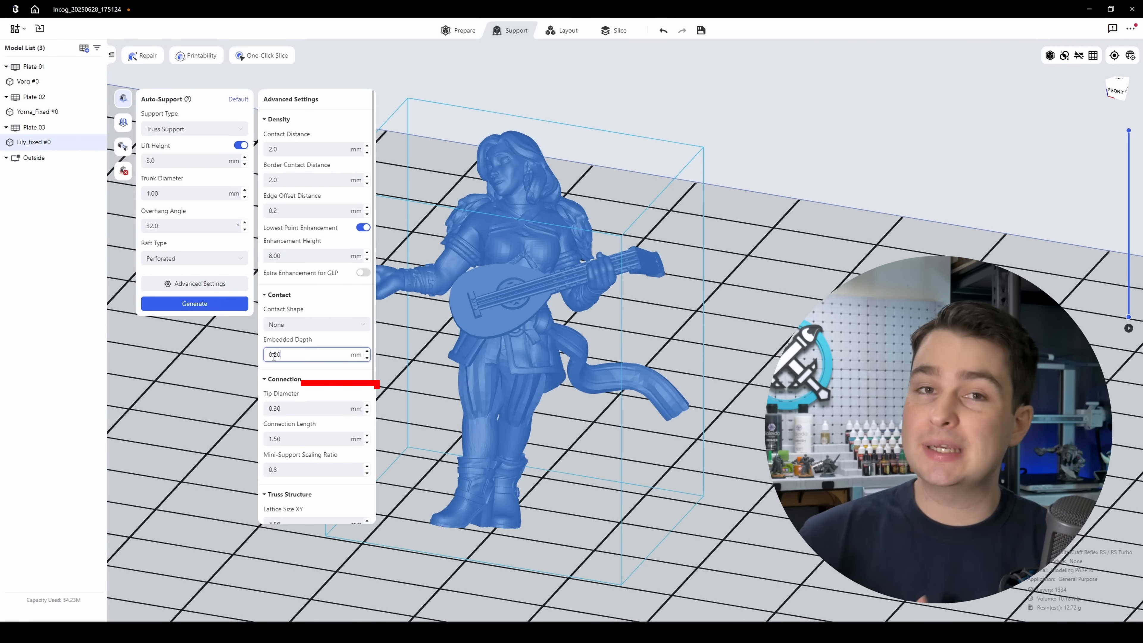
Step: Set the auto-support connection length to 1.20 mm and the truss structure's lattice size Z to 5 mm
scroll(311, 356, down, 3)
click(286, 315)
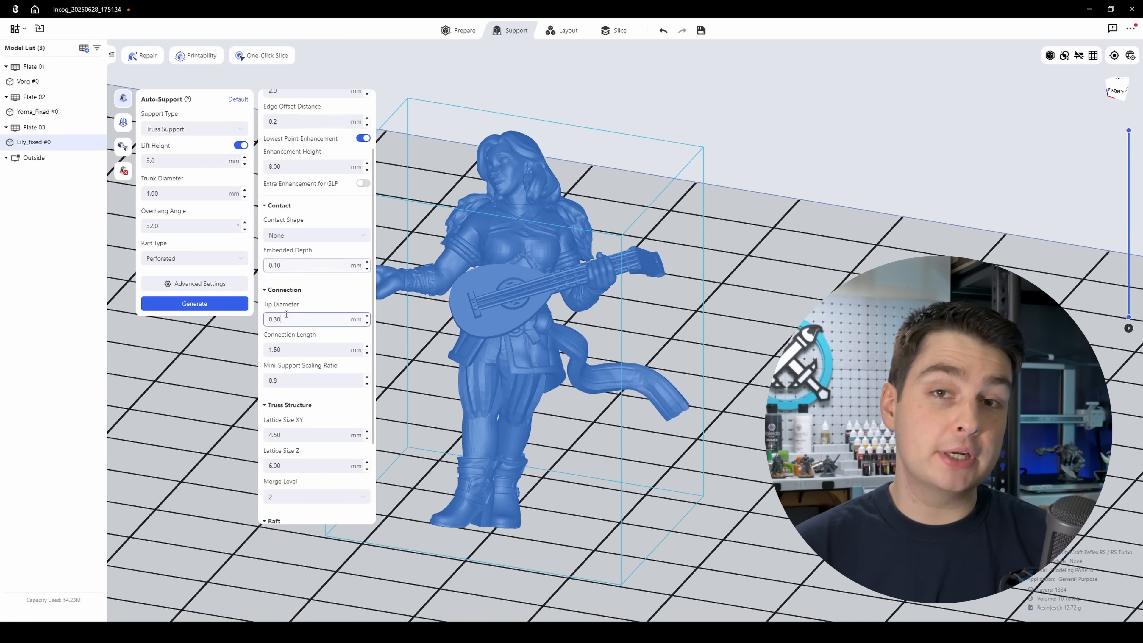
scroll(276, 348, down, 3)
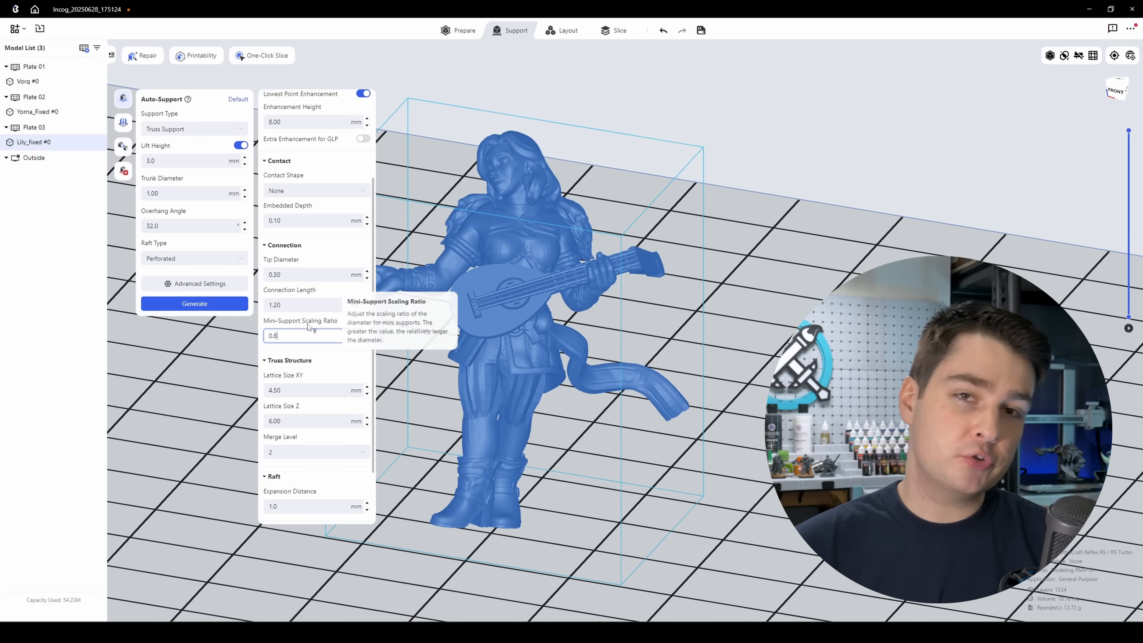
click(275, 347)
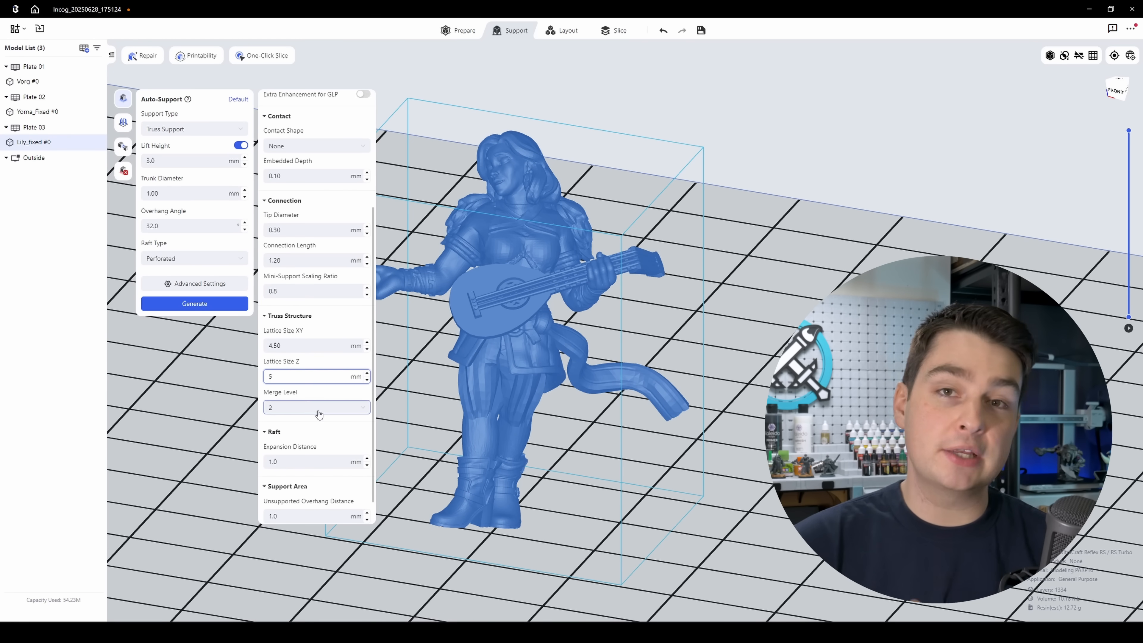
Step: Set the unsupported overhang distance to 0.8 mm and generate the truss supports for Lily_fixed
scroll(315, 382, down, 2)
click(193, 304)
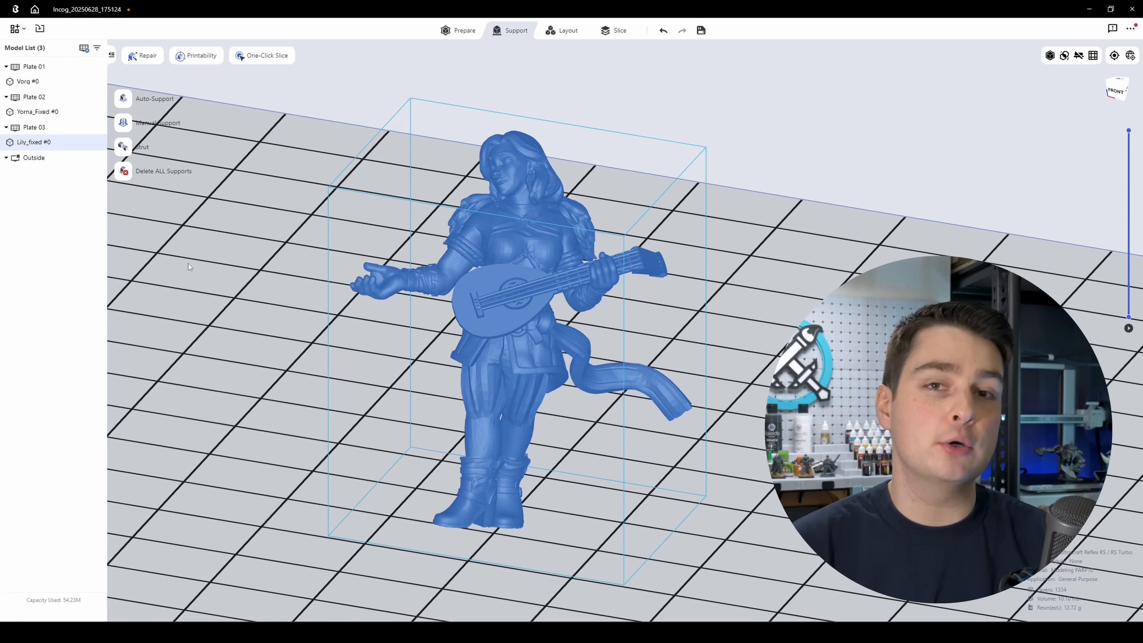
click(123, 98)
click(194, 284)
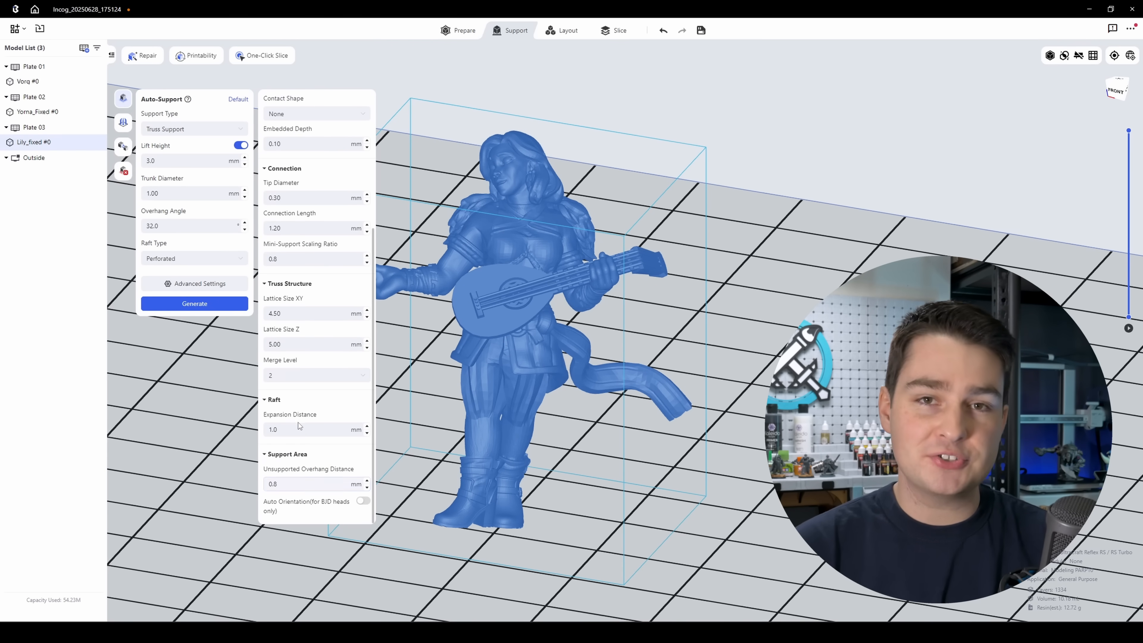
click(194, 303)
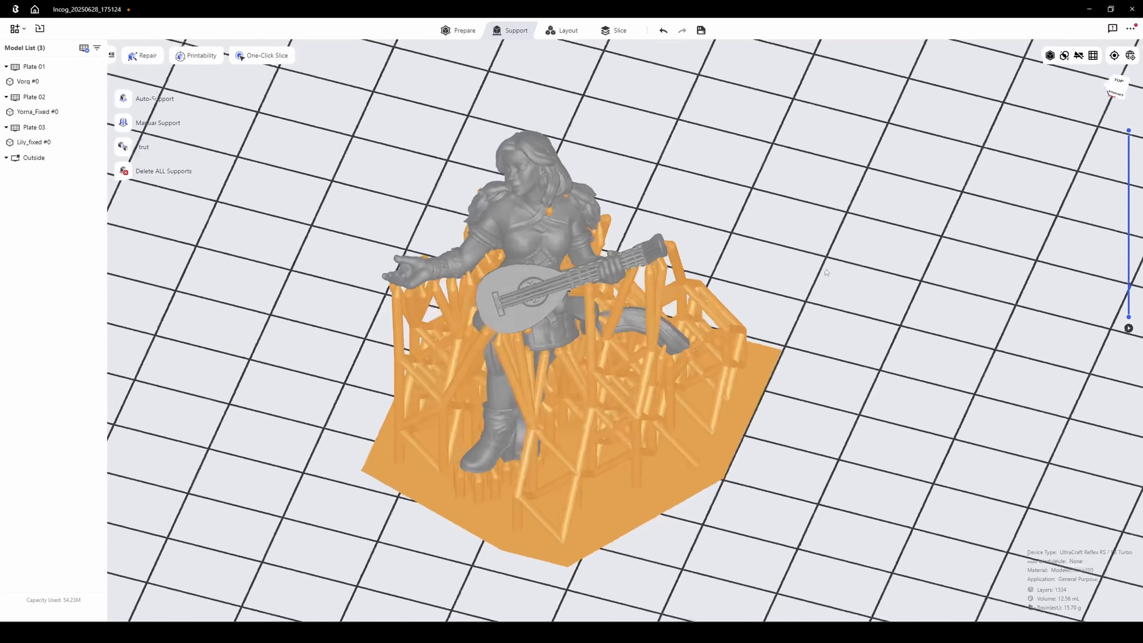
Step: Edit Lily_fixed's supports manually around the elbow, optimize the trunk structure and save the support edits
click(548, 213)
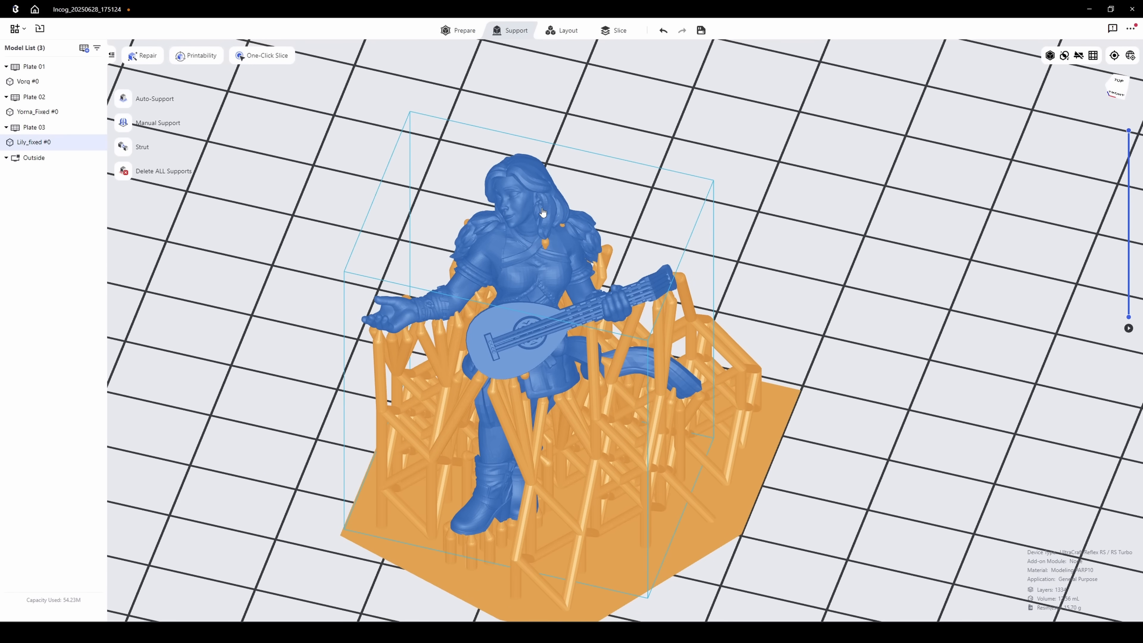
click(122, 125)
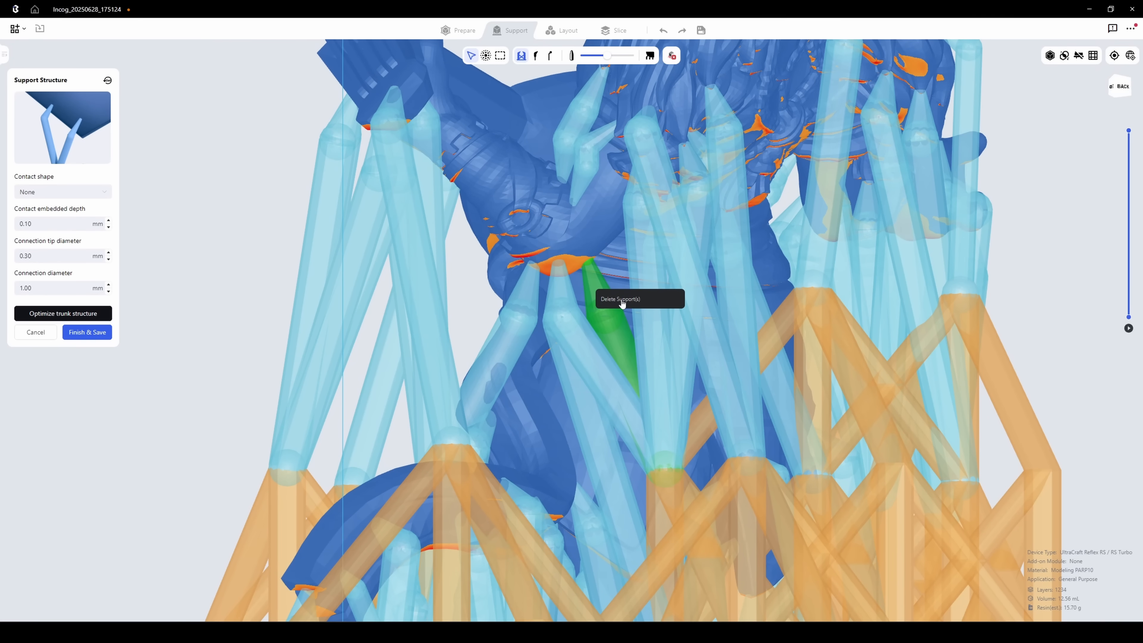
click(589, 262)
scroll(635, 311, down, 3)
right_drag(971, 275, 934, 261)
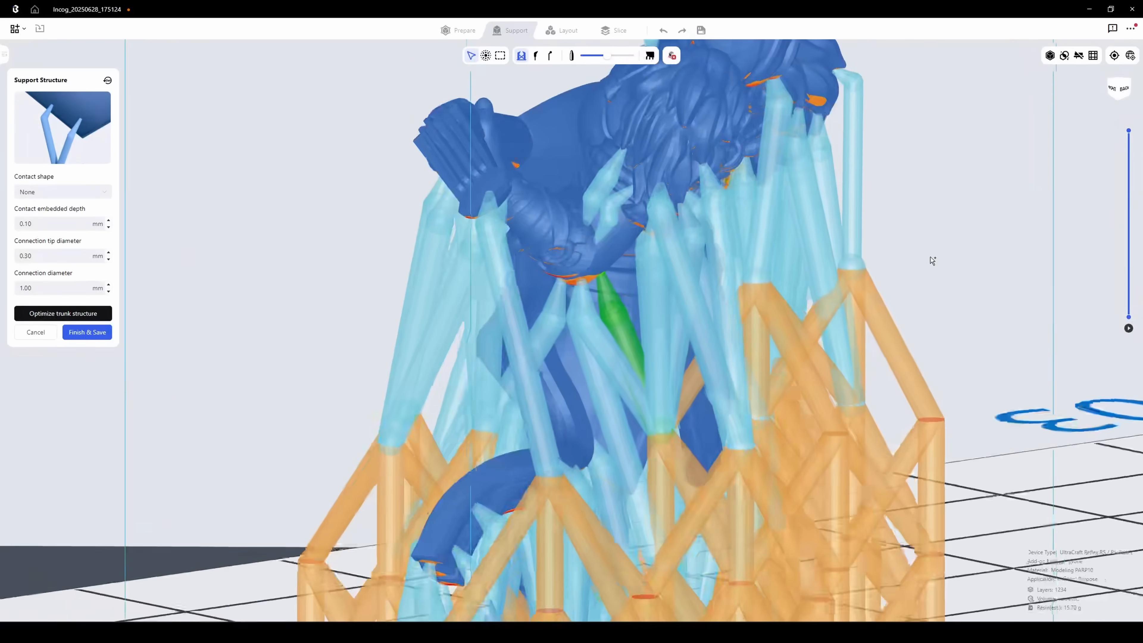
scroll(605, 354, up, 2)
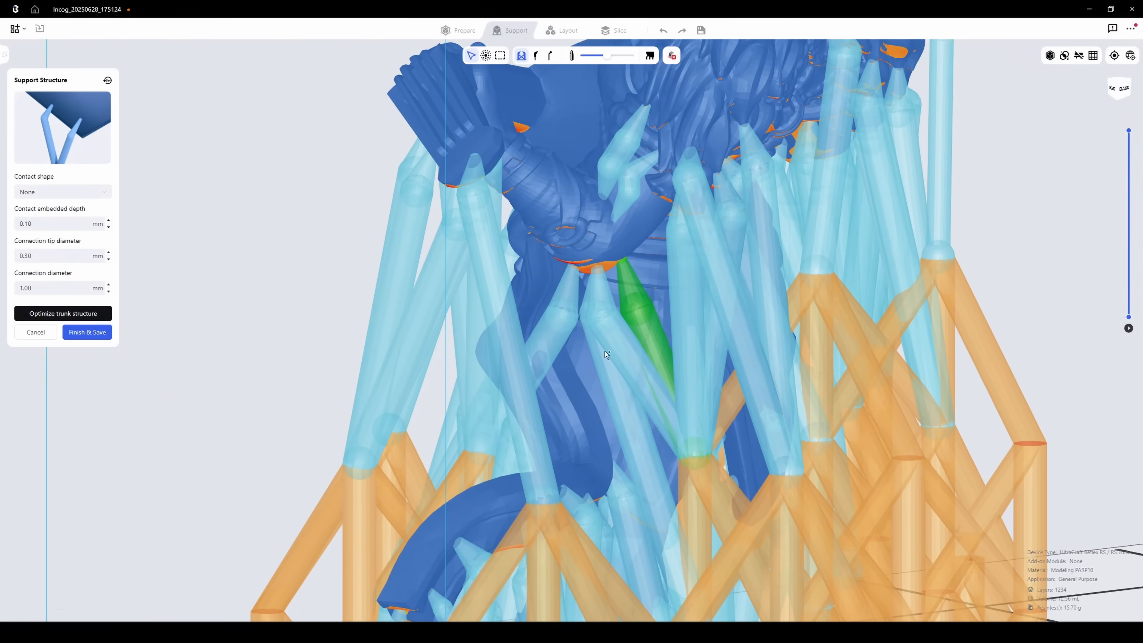
click(93, 318)
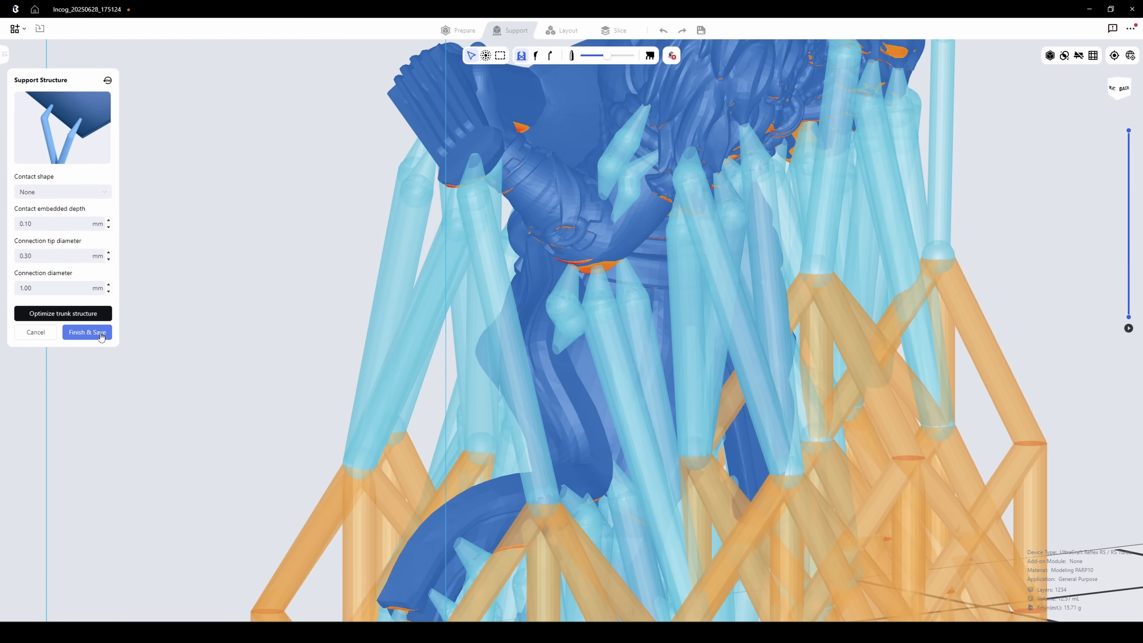
click(101, 334)
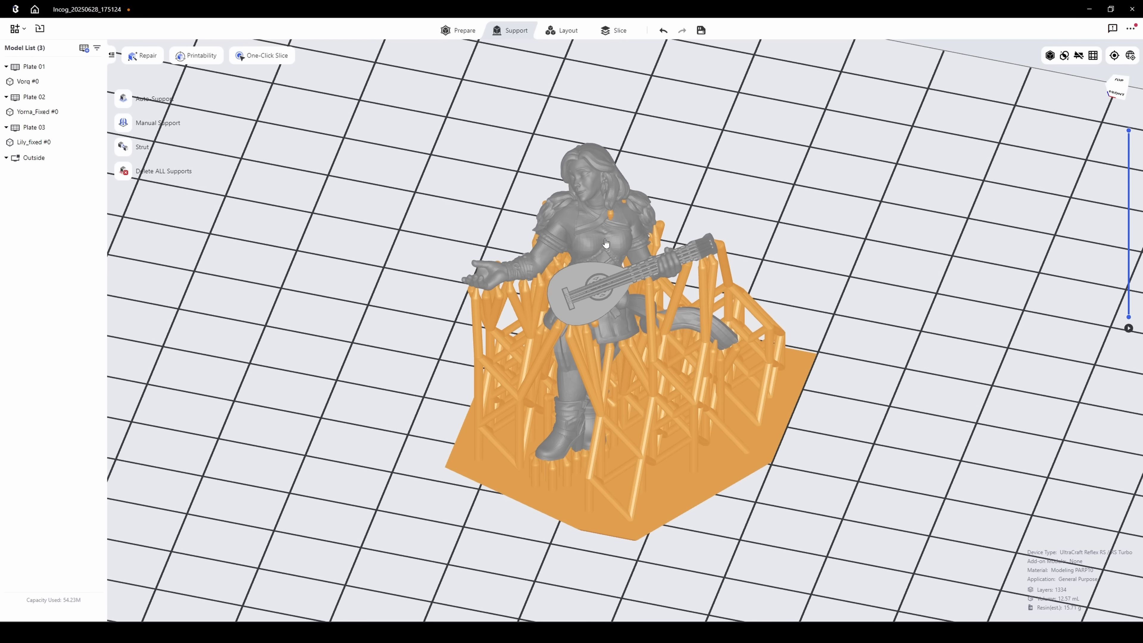
Step: Export the supported Lily_fixed model as one STL file
click(605, 243)
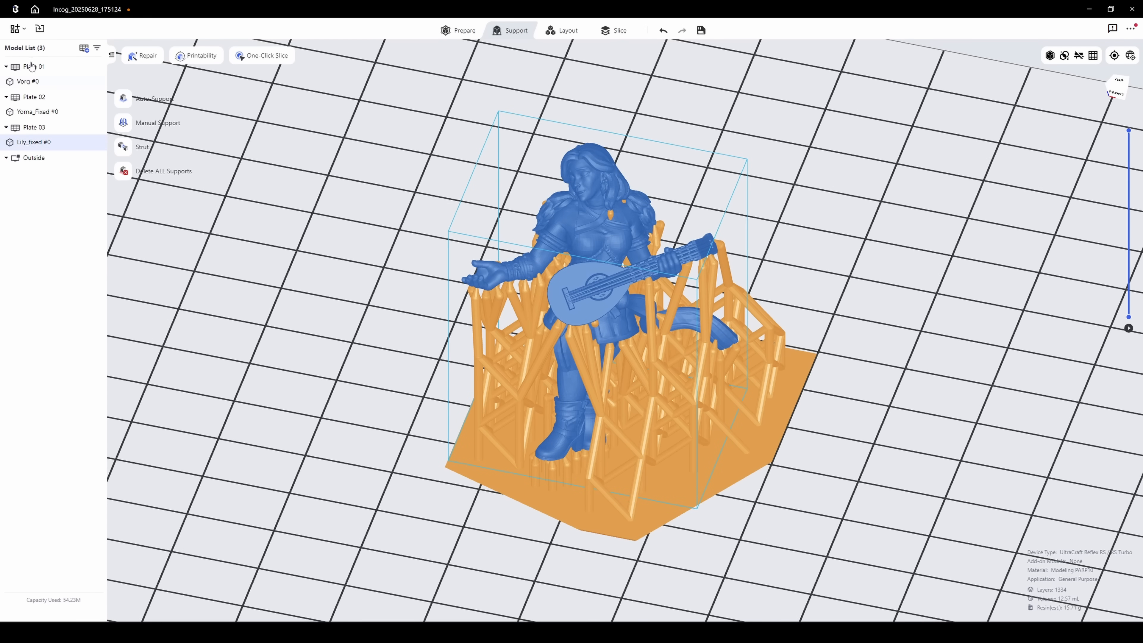
click(24, 30)
mouse_move(47, 82)
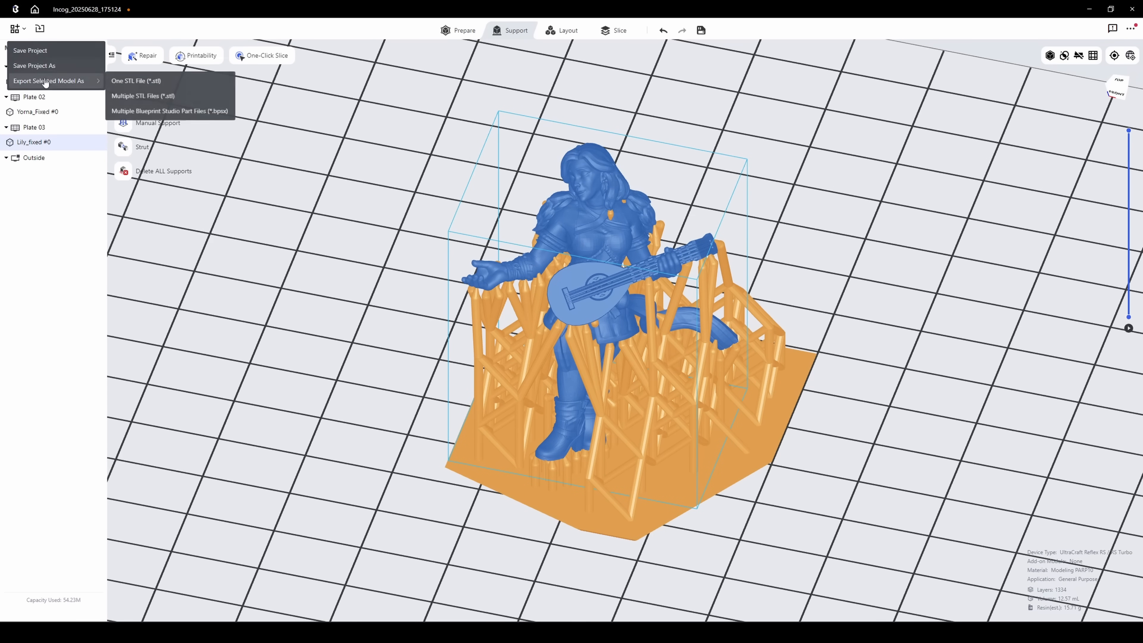
click(194, 81)
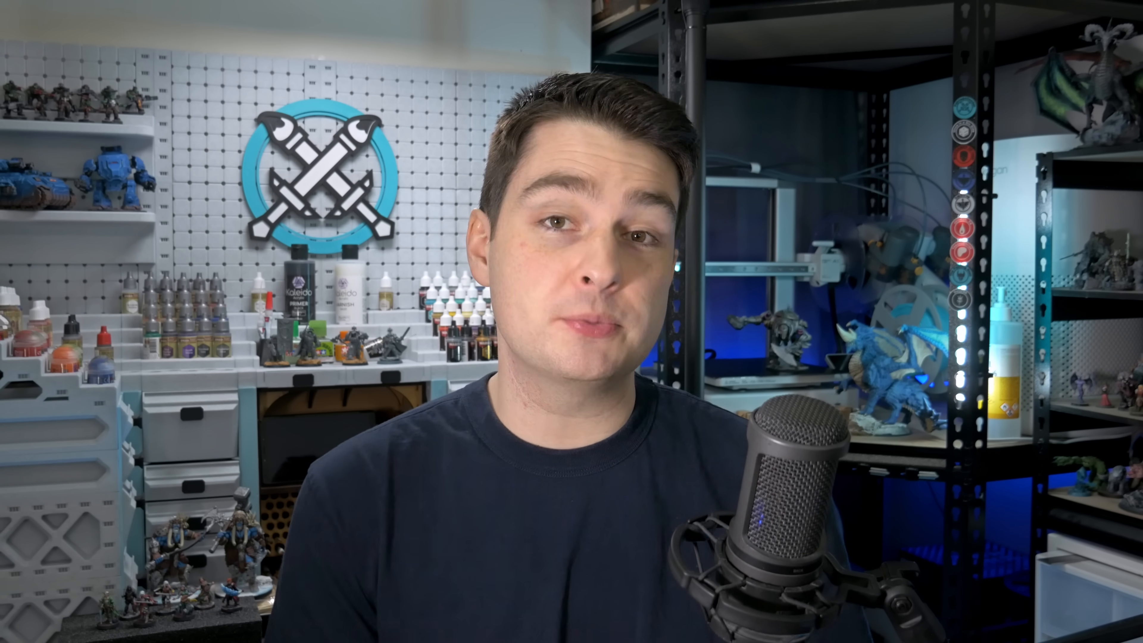